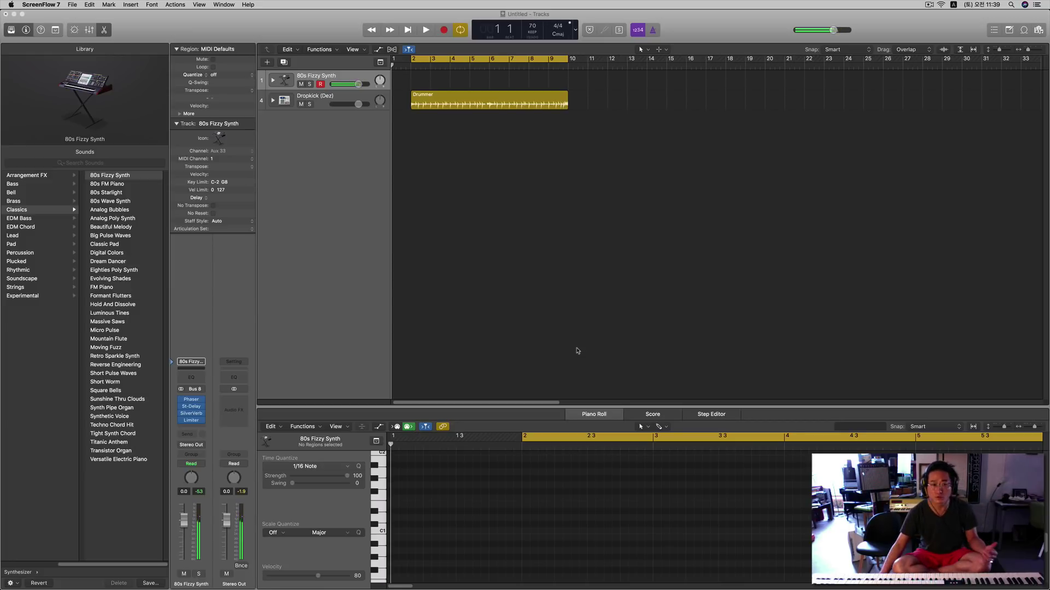
# - Check the subtracks inside the 80s Fizzy Synth stack, collapse it, and audition the sound over the drummer region
pyautogui.click(83, 96)
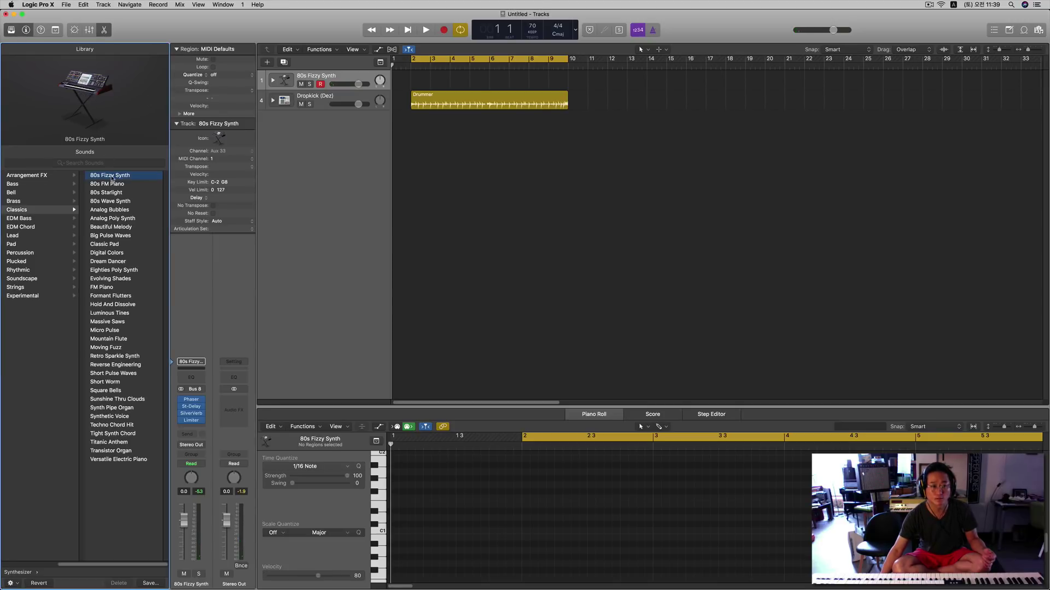
pyautogui.moveTo(86, 97)
pyautogui.click(273, 81)
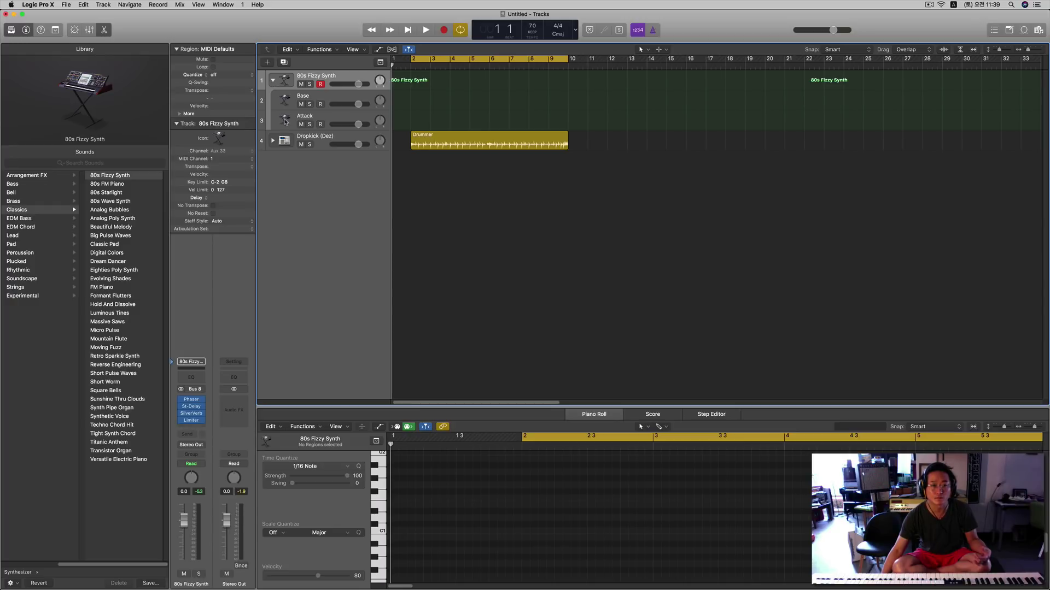
pyautogui.click(272, 81)
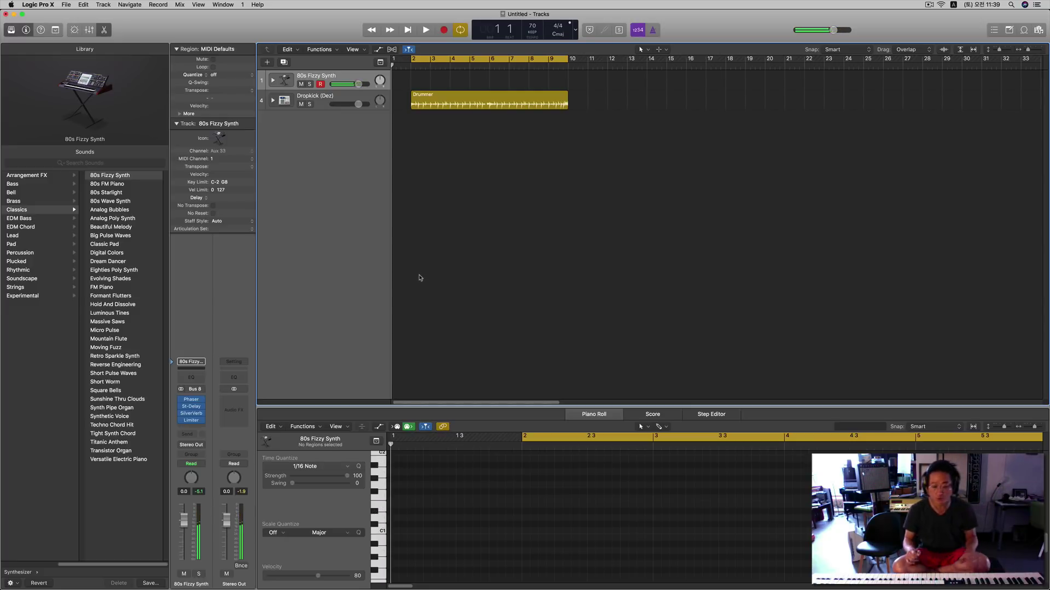
pyautogui.press('space')
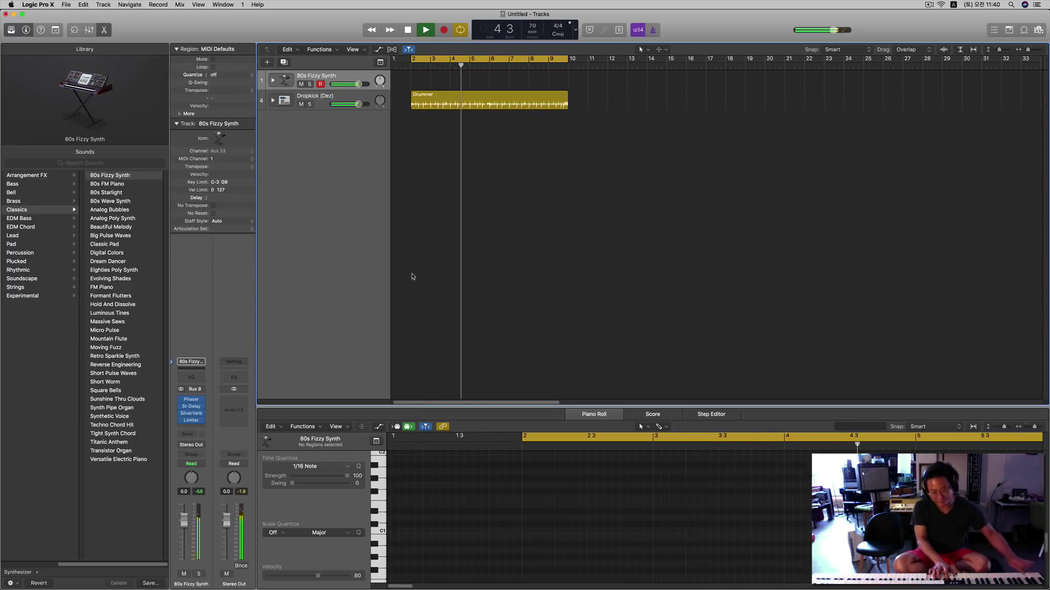
pyautogui.press('space')
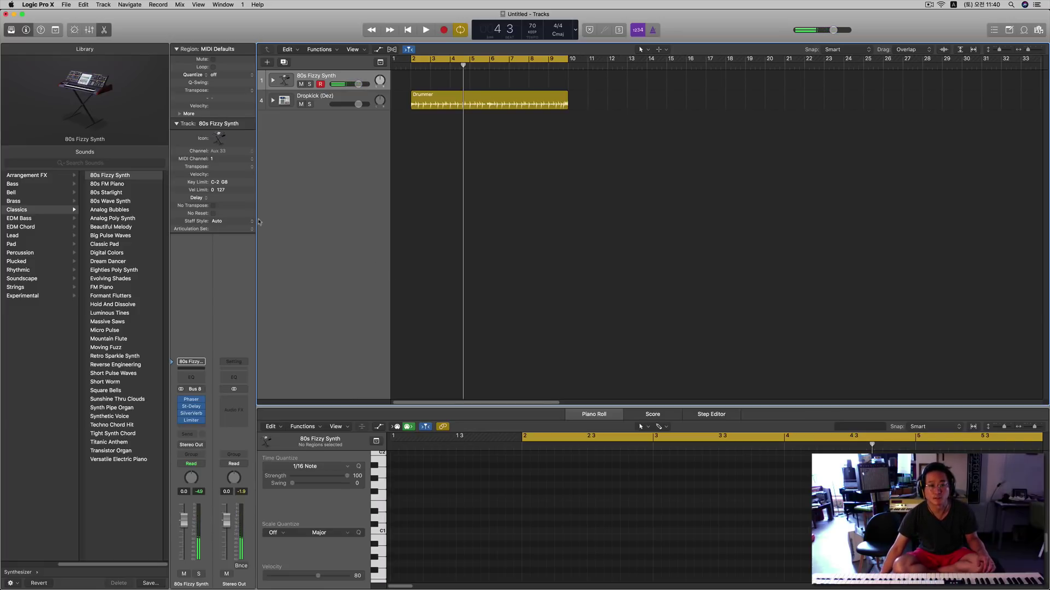
# - Audition the Classics patches 80s FM Piano, 80s Starlight and 80s Wave Synth on the synth track
pyautogui.click(126, 184)
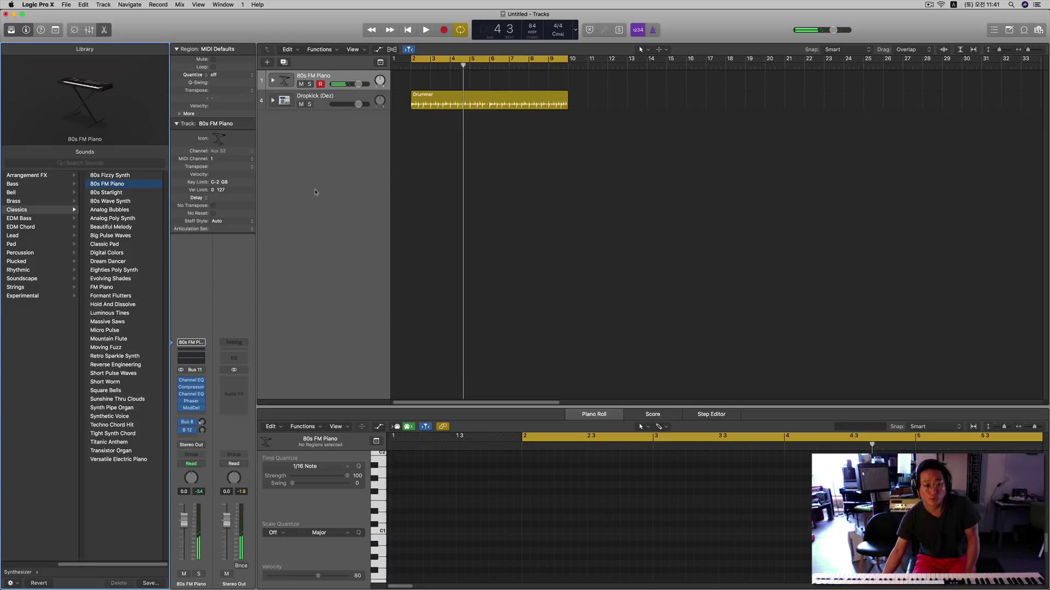
pyautogui.click(117, 193)
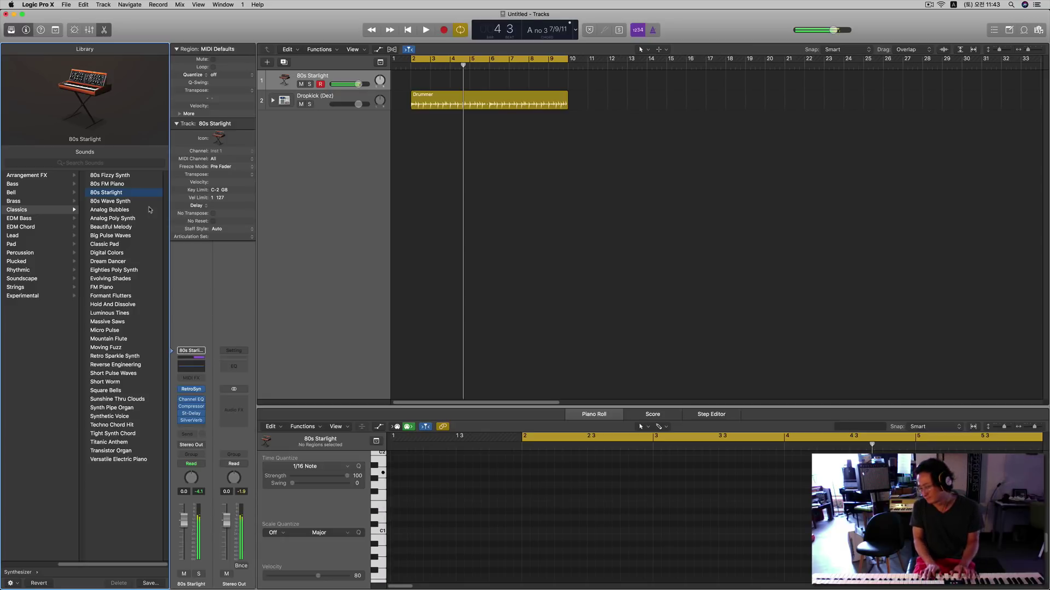
pyautogui.click(120, 202)
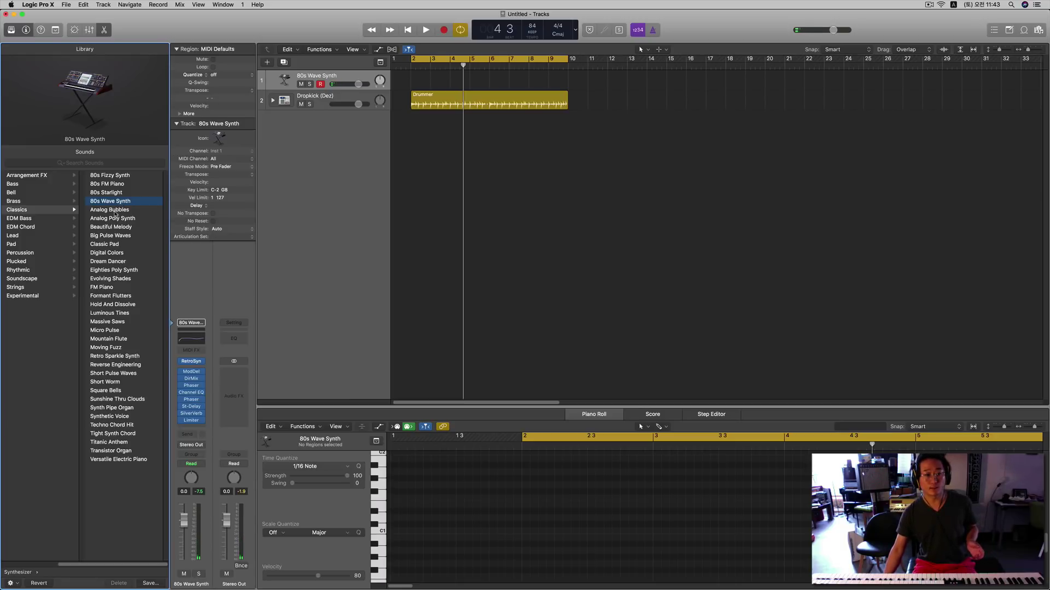
# - Load the Analog Bubbles patch on the synth track and audition it along with the drummer region
pyautogui.click(114, 211)
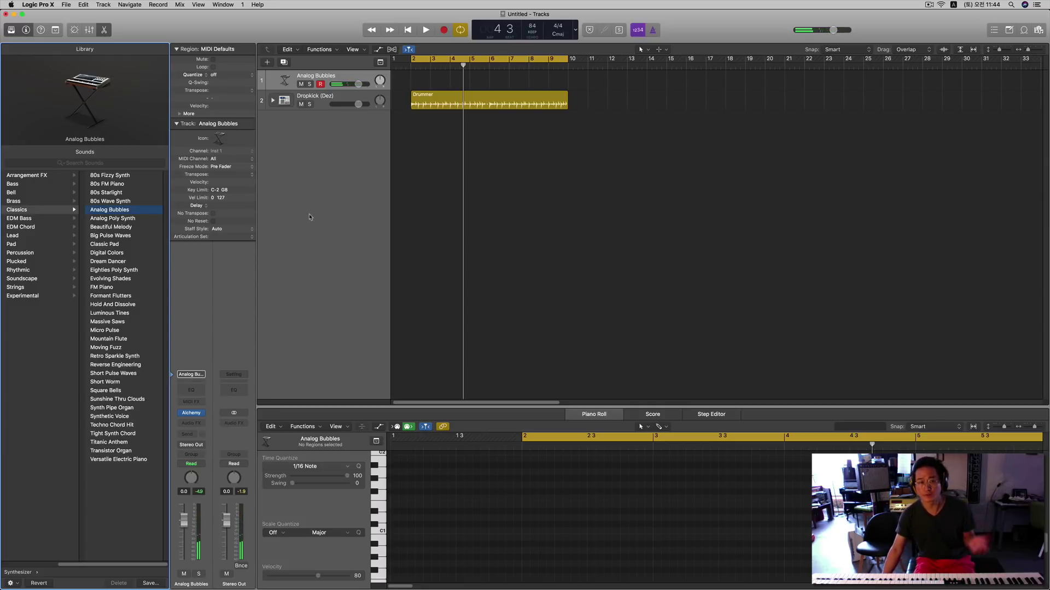
pyautogui.moveTo(87, 105)
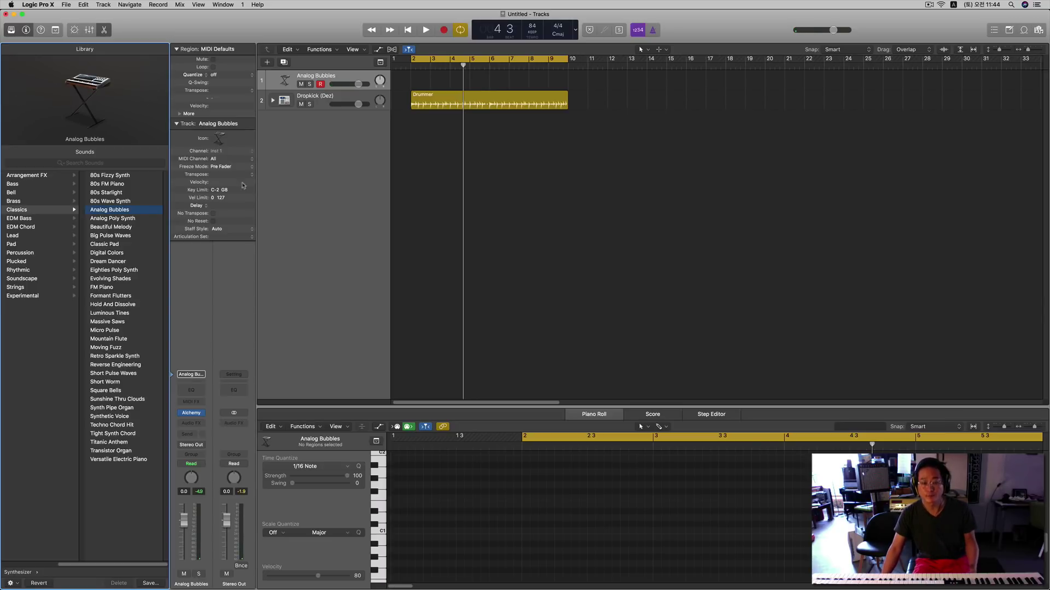
pyautogui.press('space')
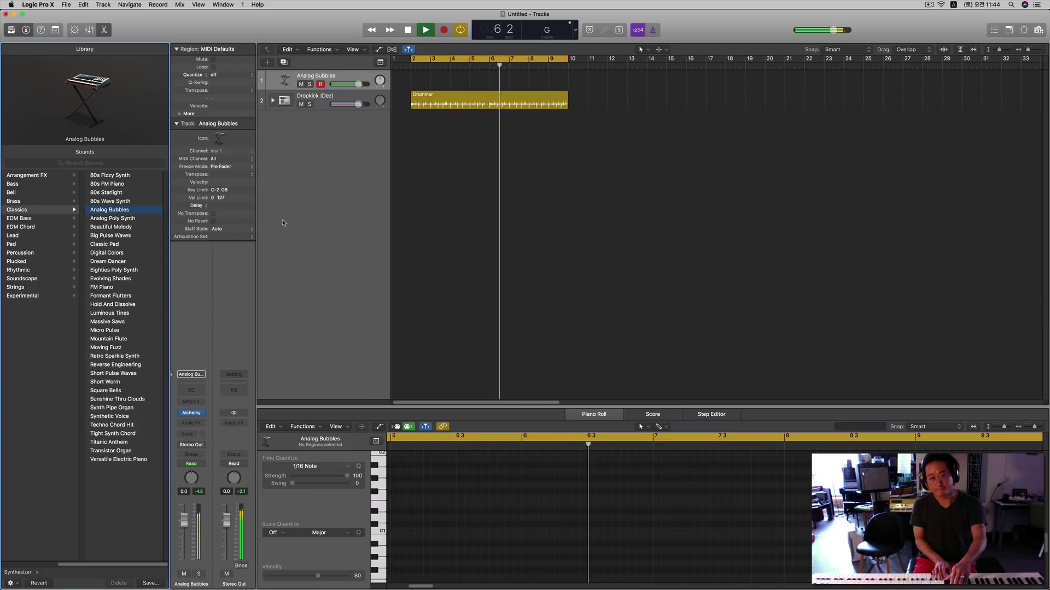
pyautogui.press('space')
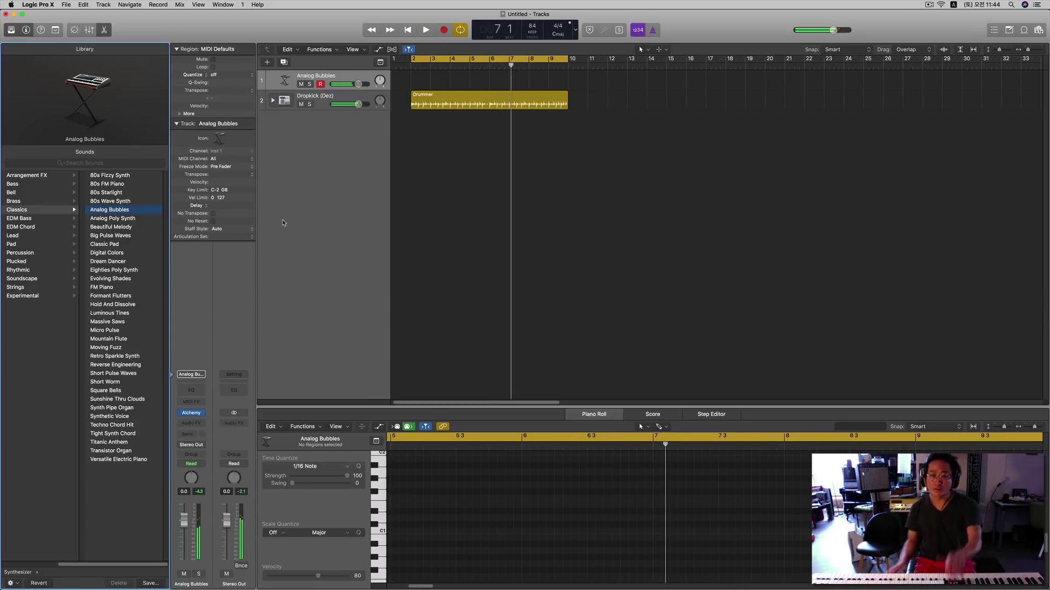
# - Audition the Analog Poly Synth patch, and Beautiful Melody with the drummer region playing
pyautogui.click(135, 218)
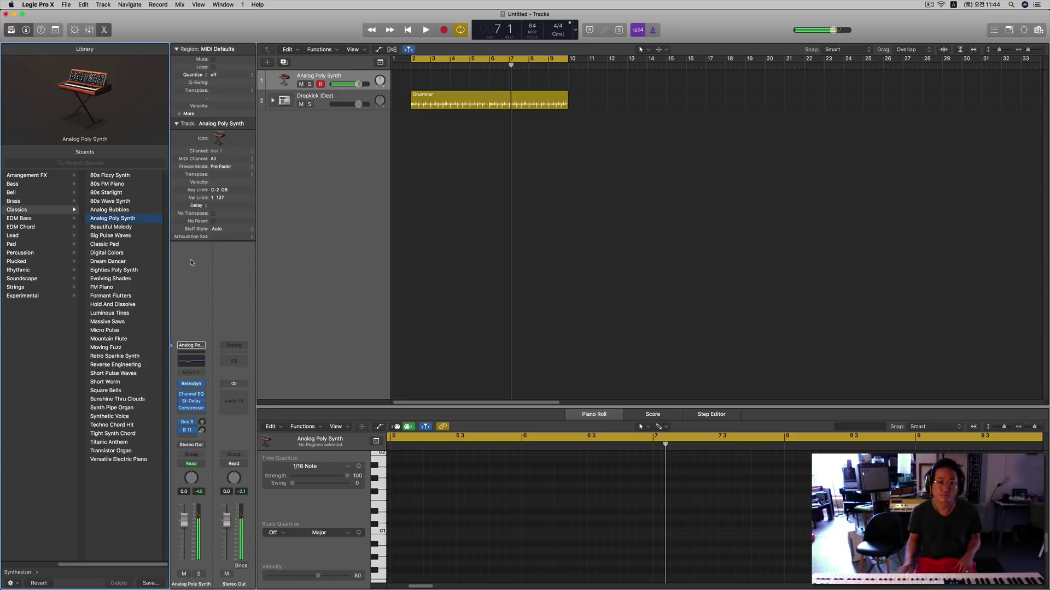
pyautogui.click(110, 226)
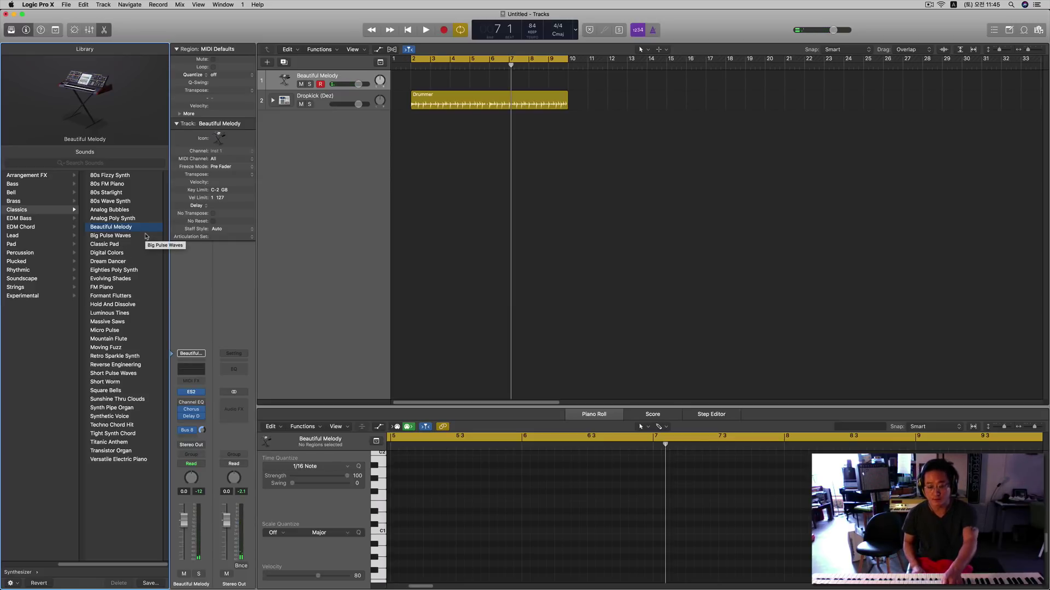
pyautogui.press('space')
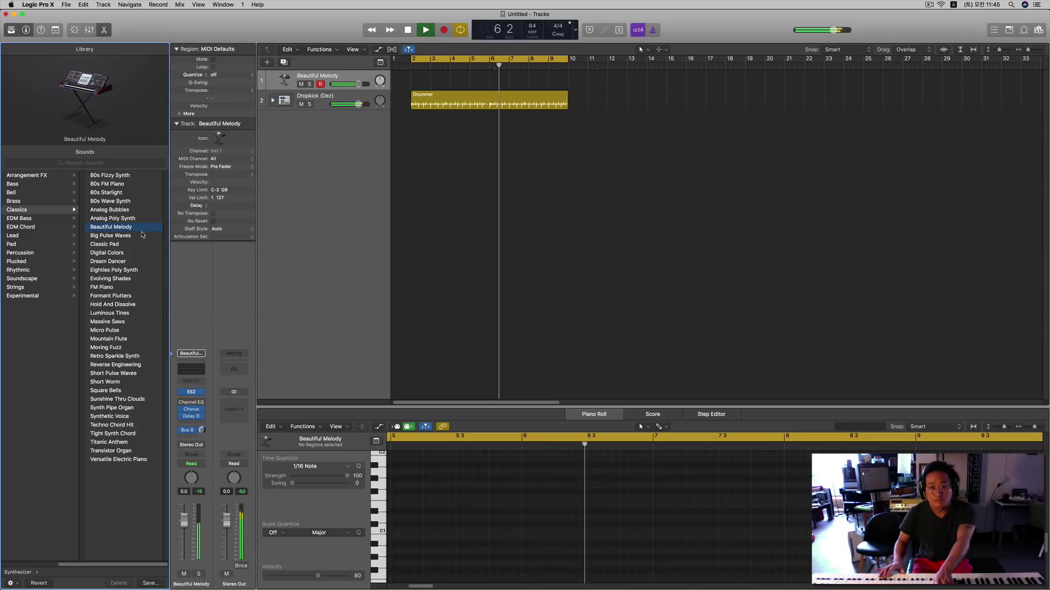
pyautogui.press('space')
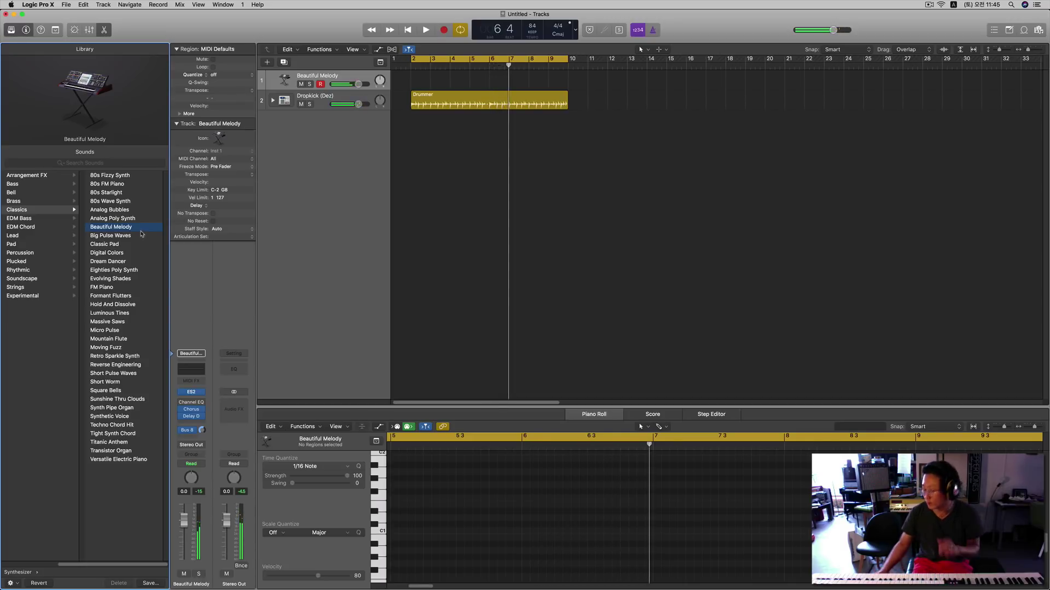
# - Audition the Big Pulse Waves, Classic Pad and Digital Colors patches on the synth track
pyautogui.click(112, 237)
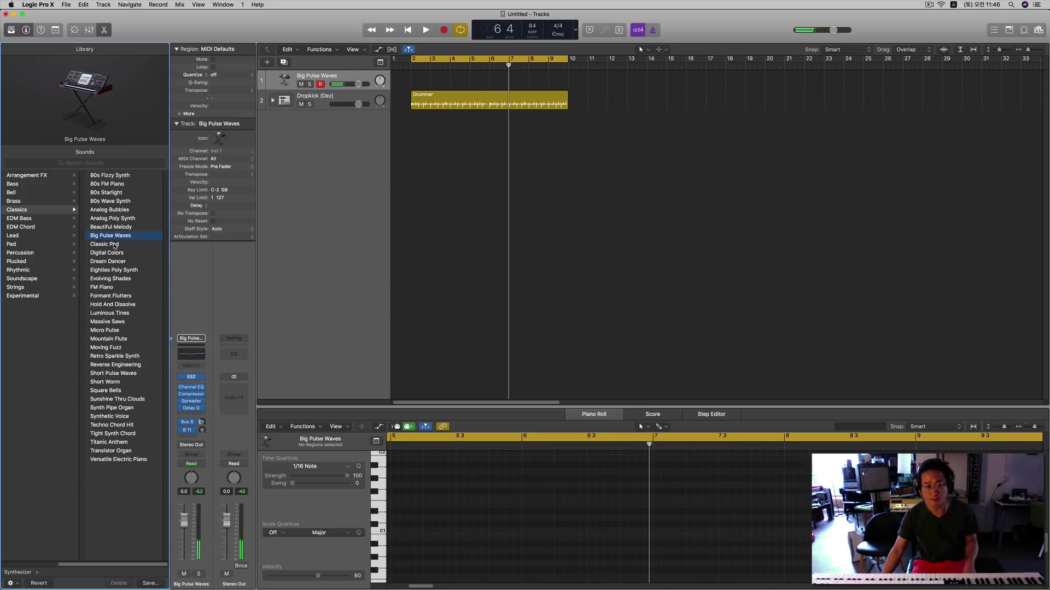
pyautogui.click(115, 245)
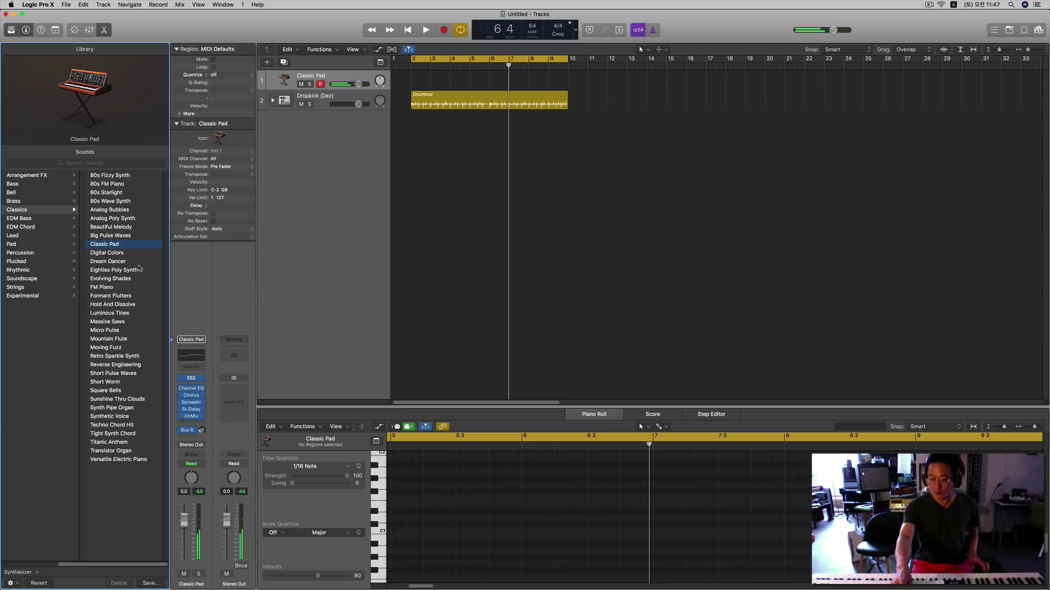
pyautogui.press('Down')
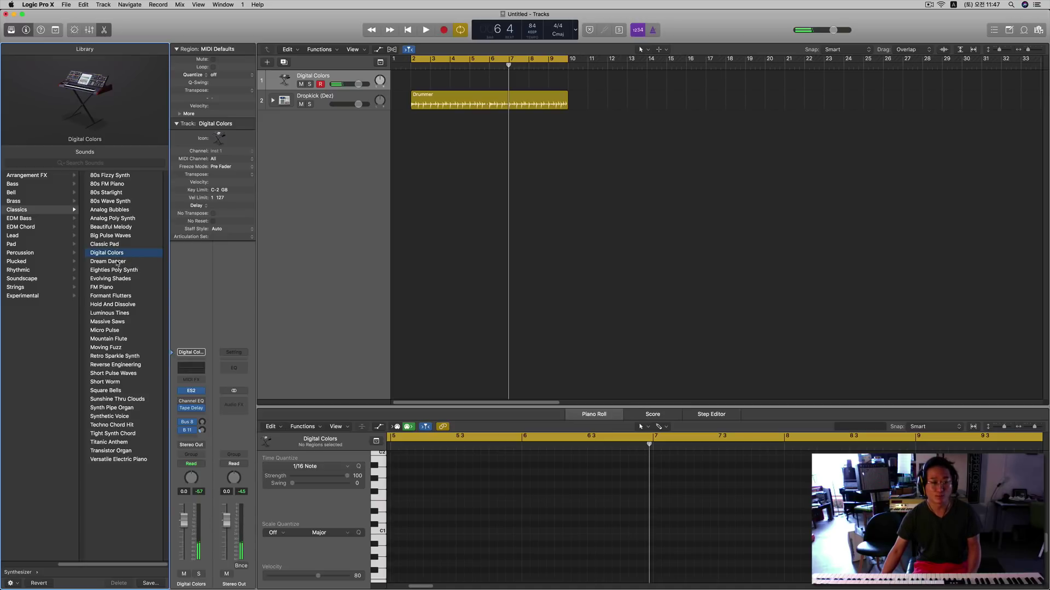
# - Load the Dream Dancer patch on the synth track and try it out over drummer playback
pyautogui.click(117, 263)
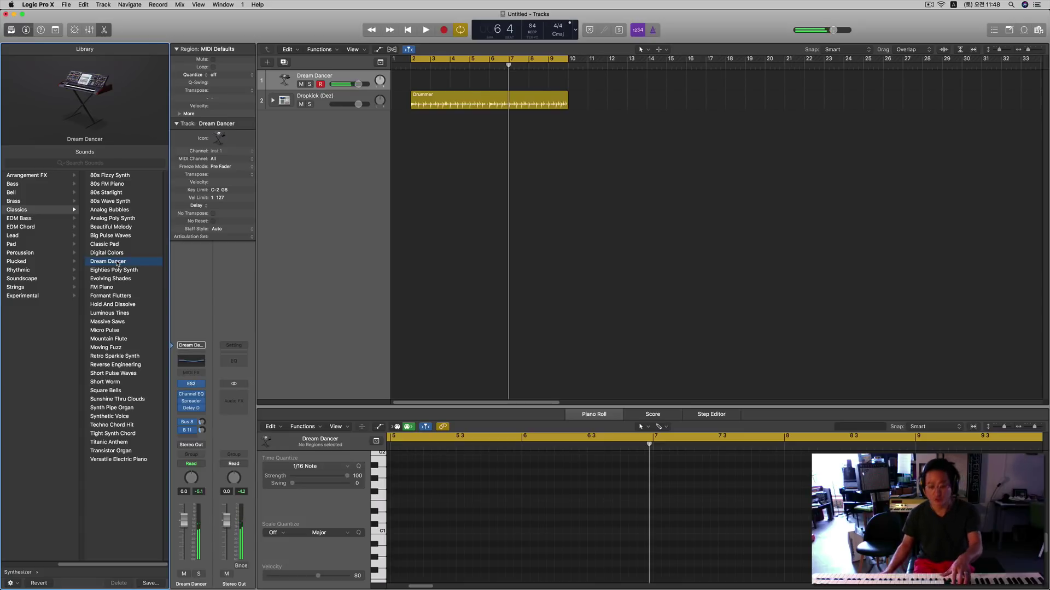
pyautogui.press('space')
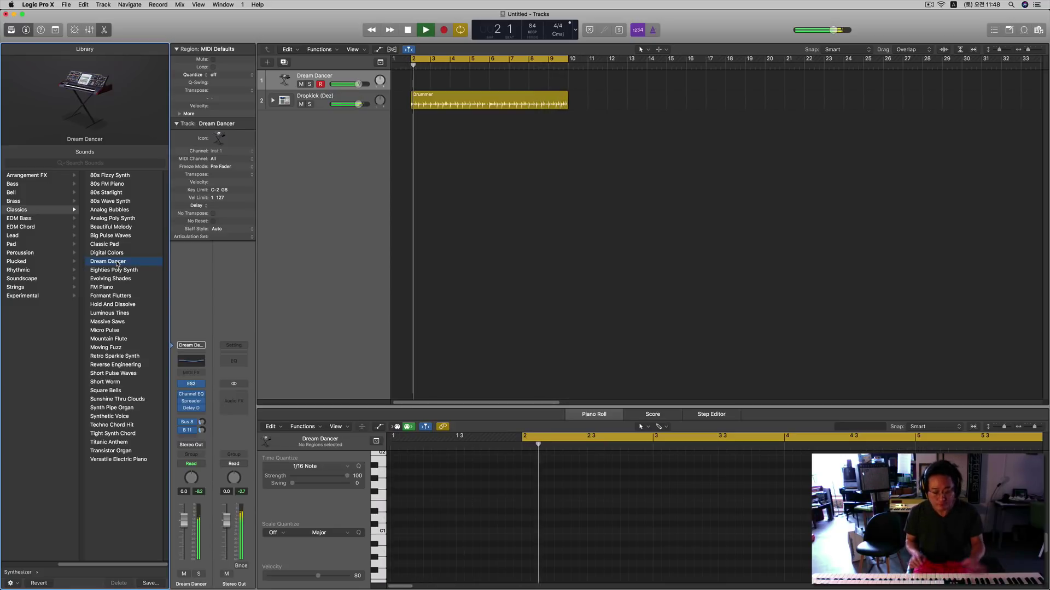
pyautogui.press('space')
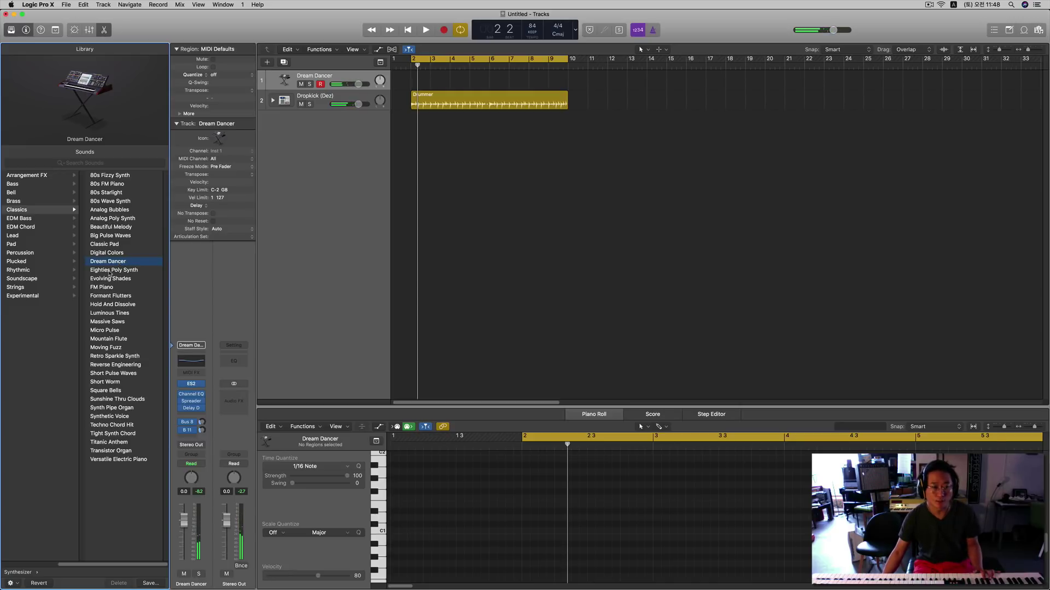
# - Audition the Eighties Poly Synth, Evolving Shades, FM Piano and Formant Flutters patches from the Classics category
pyautogui.click(109, 271)
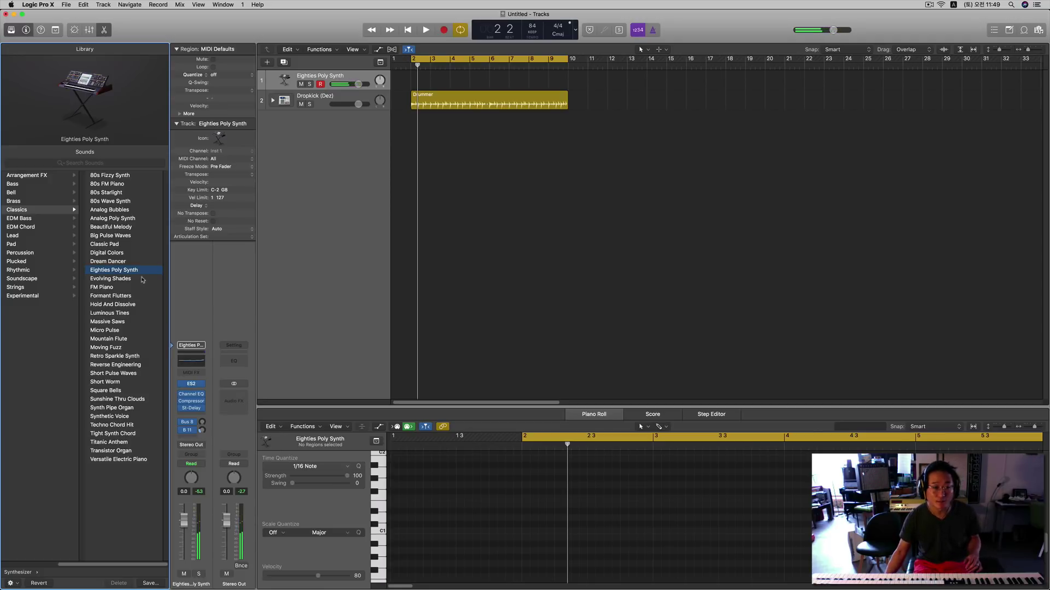
pyautogui.click(143, 279)
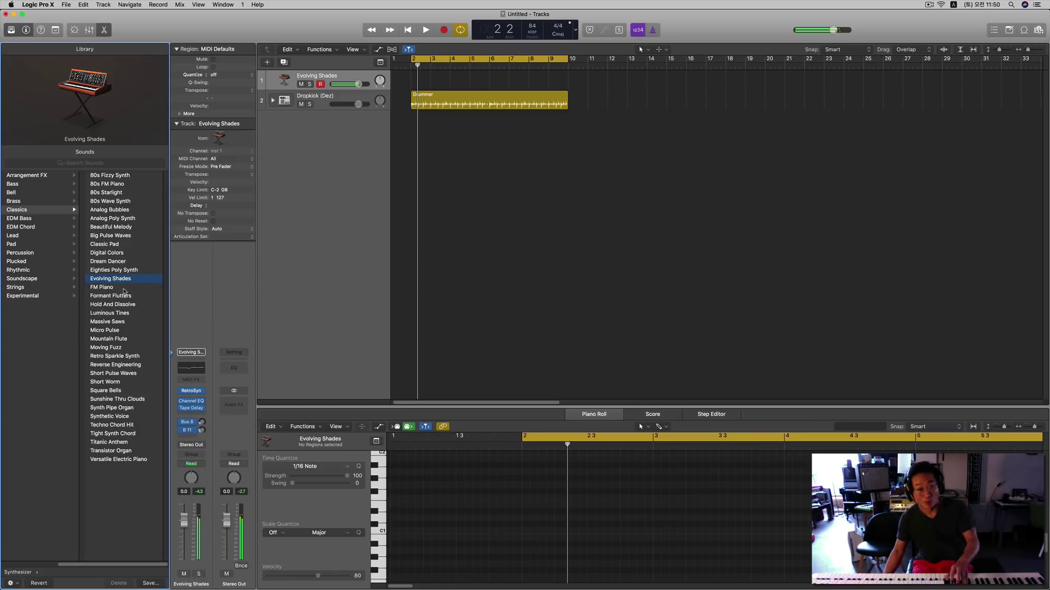
pyautogui.click(125, 288)
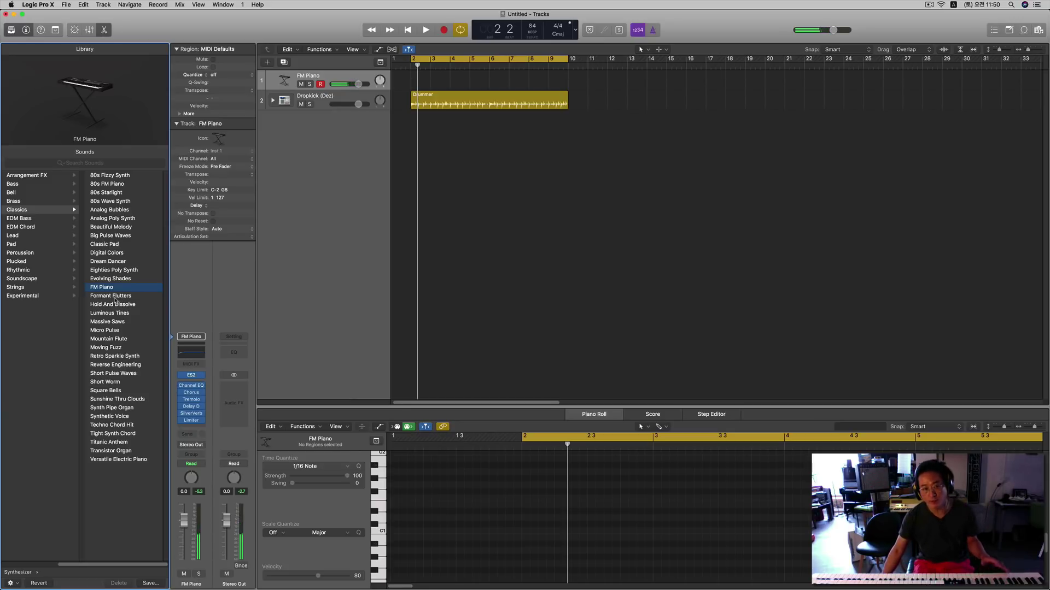
pyautogui.click(116, 298)
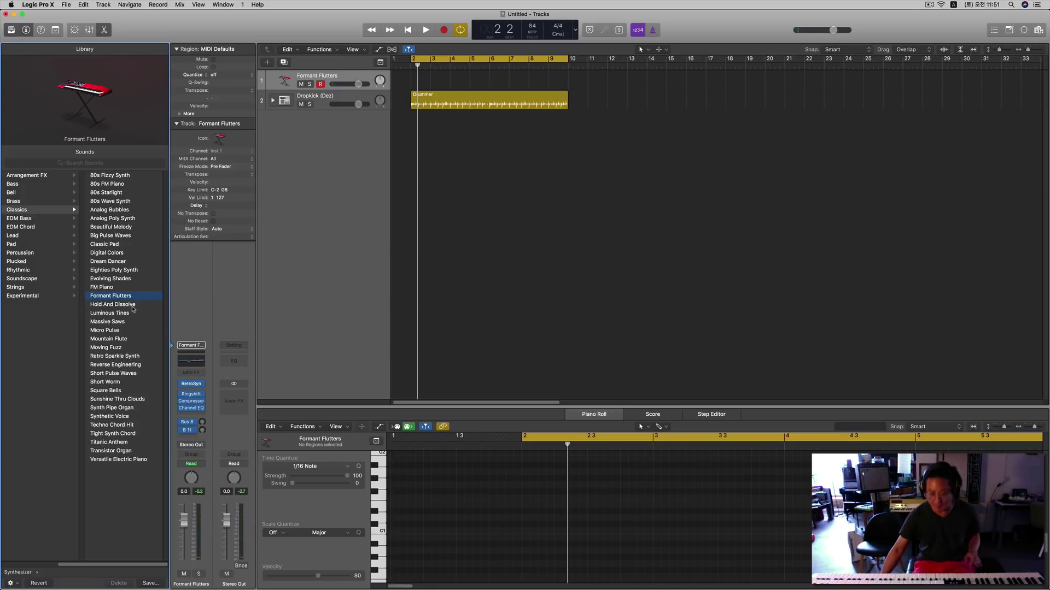
# - Audition the Hold And Dissolve, Luminous Tines, Massive Saws and Micro Pulse patches on the synth track
pyautogui.click(132, 306)
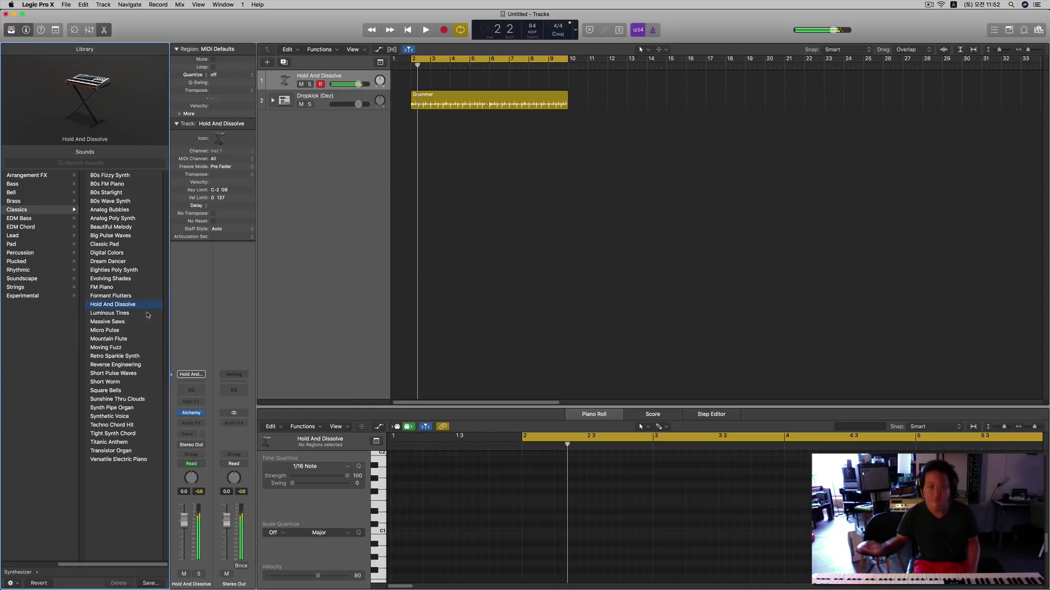
pyautogui.click(116, 315)
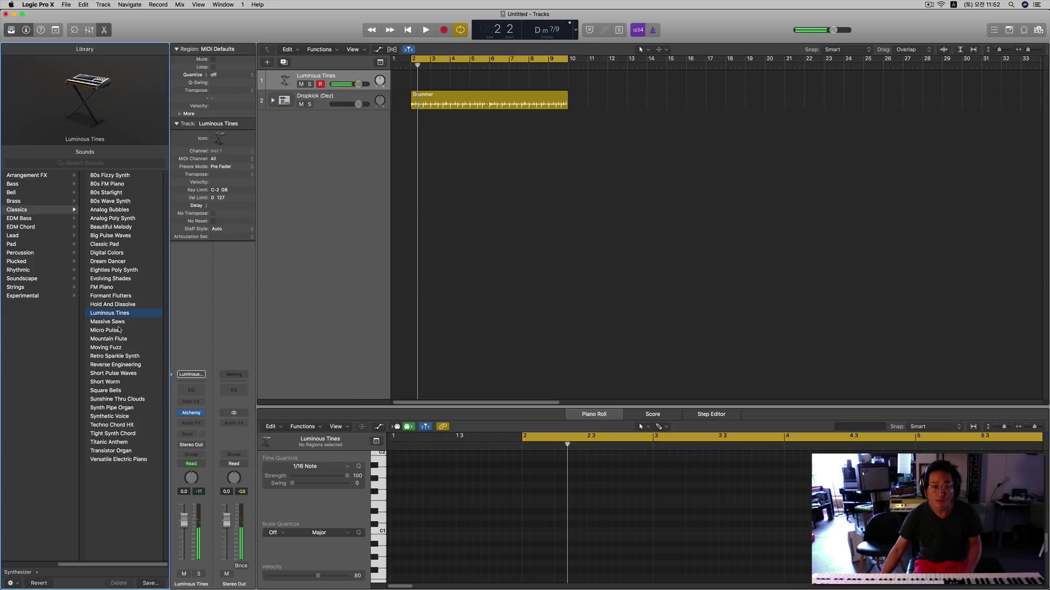
pyautogui.click(122, 323)
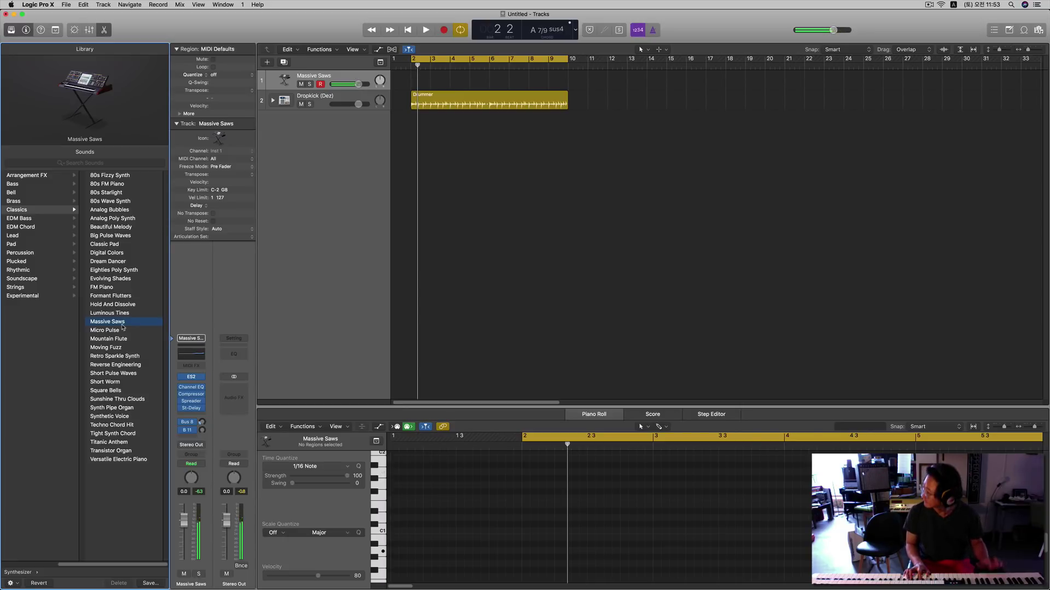
pyautogui.click(115, 331)
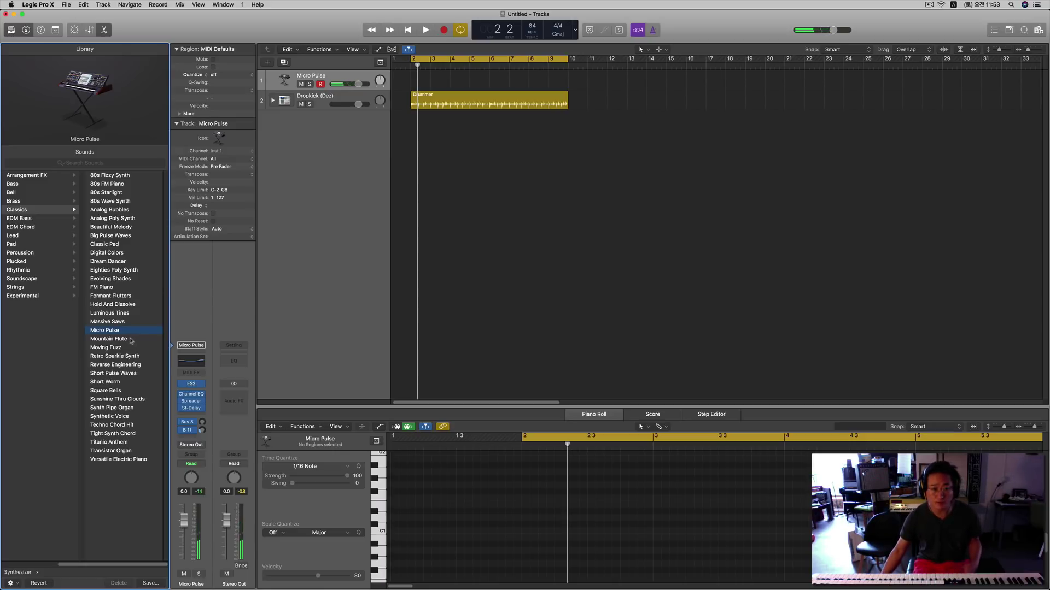
# - Audition the Mountain Flute and Moving Fuzz patches from the Classics category
pyautogui.click(131, 340)
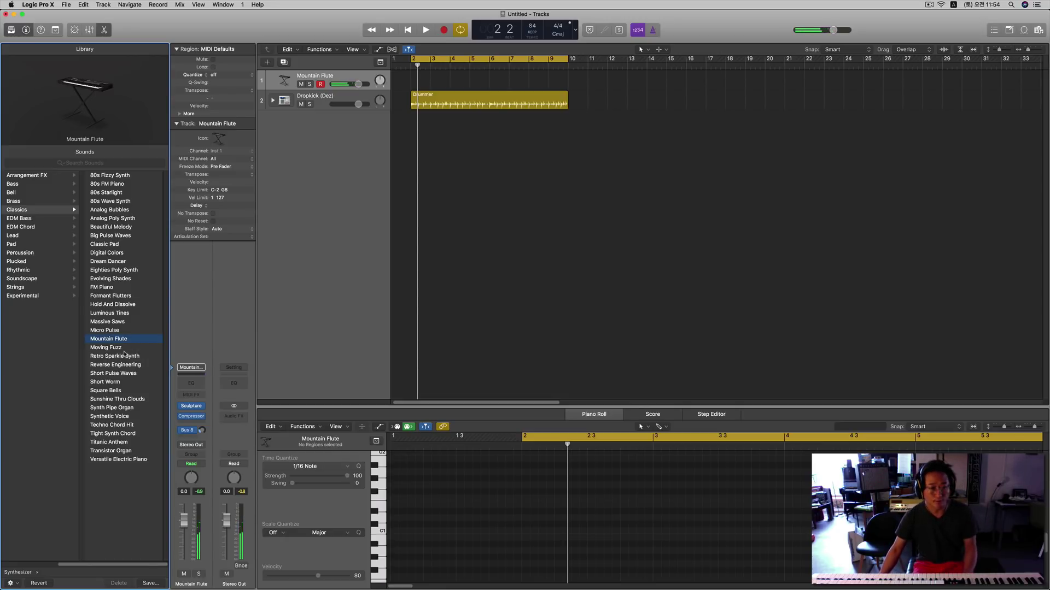
pyautogui.click(125, 356)
pyautogui.click(128, 350)
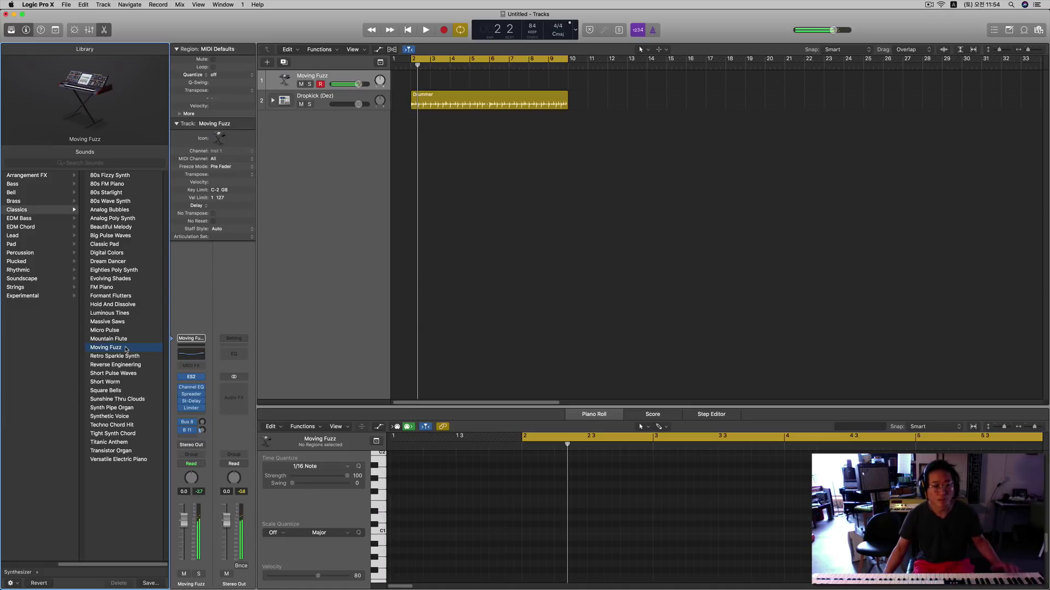
# - Audition the Retro Sparkle Synth, Reverse Engineering and Short Pulse Waves patches on the synth track
pyautogui.click(116, 357)
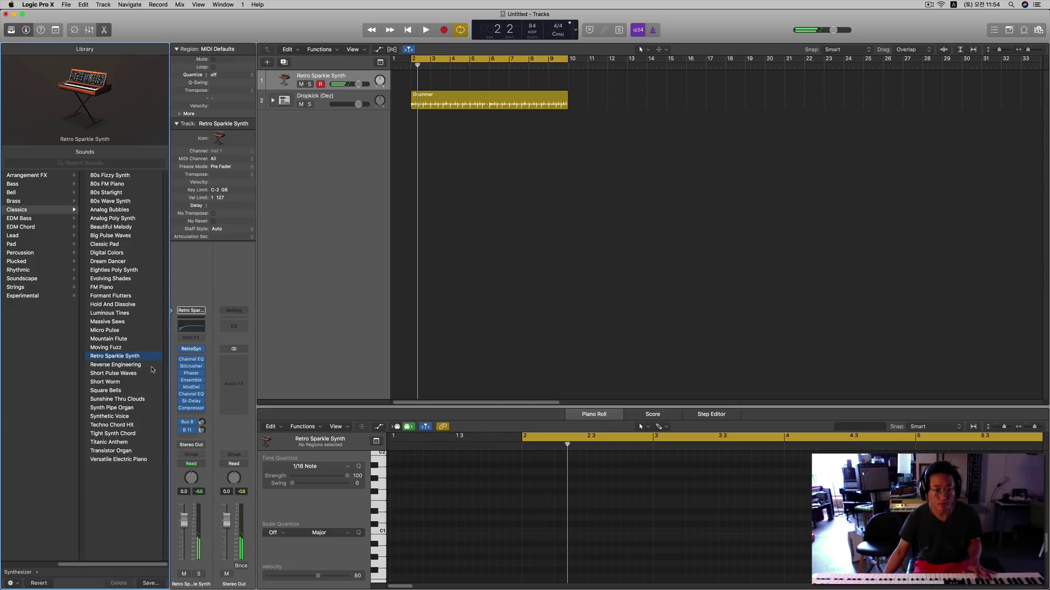
pyautogui.click(152, 367)
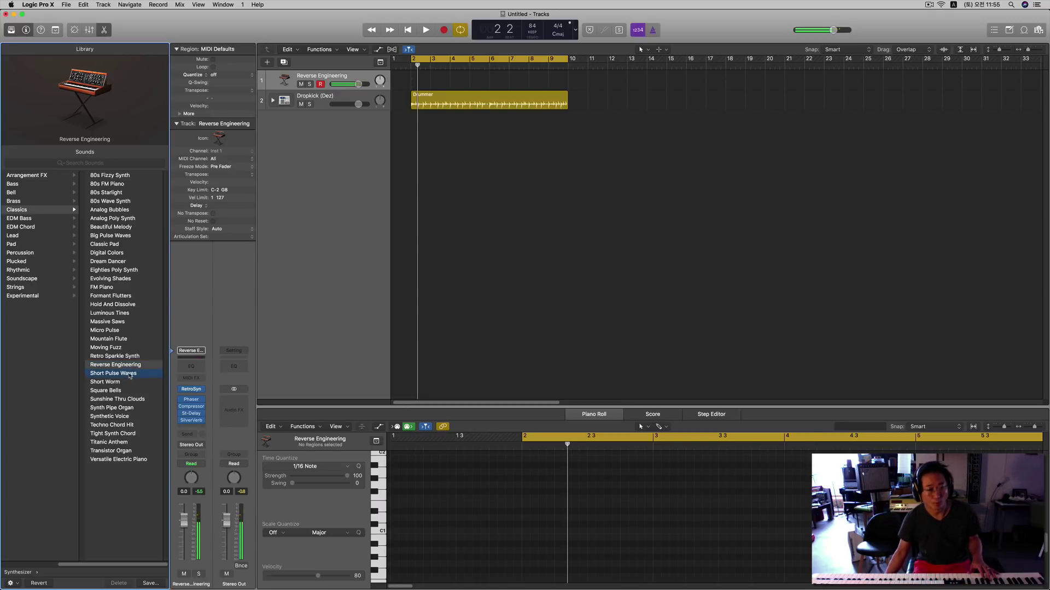
pyautogui.click(136, 374)
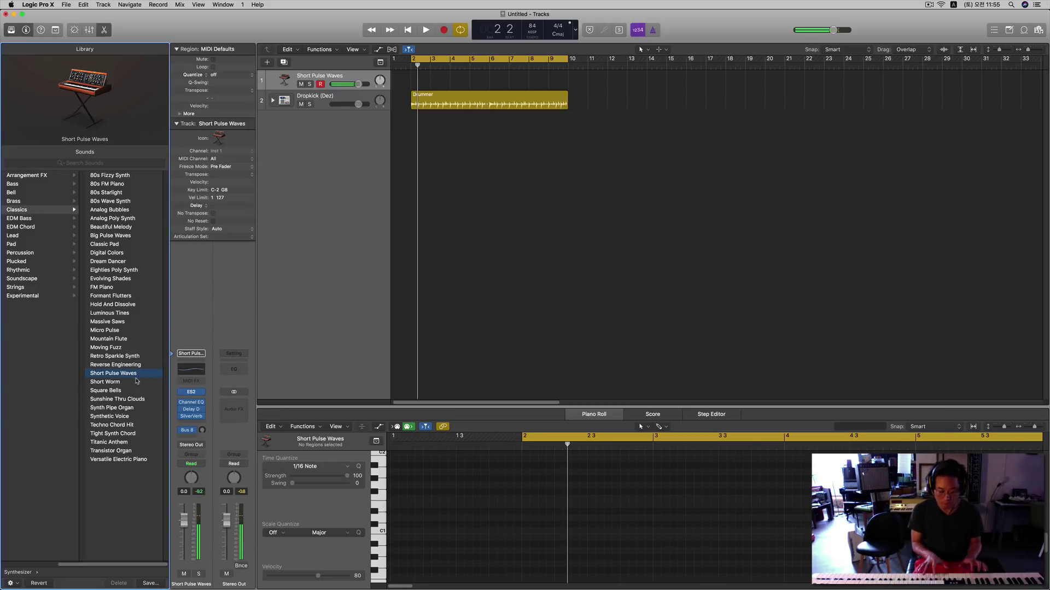
# - Audition the Short Worm and Square Bells patches, trying Square Bells over the drummer track
pyautogui.click(130, 386)
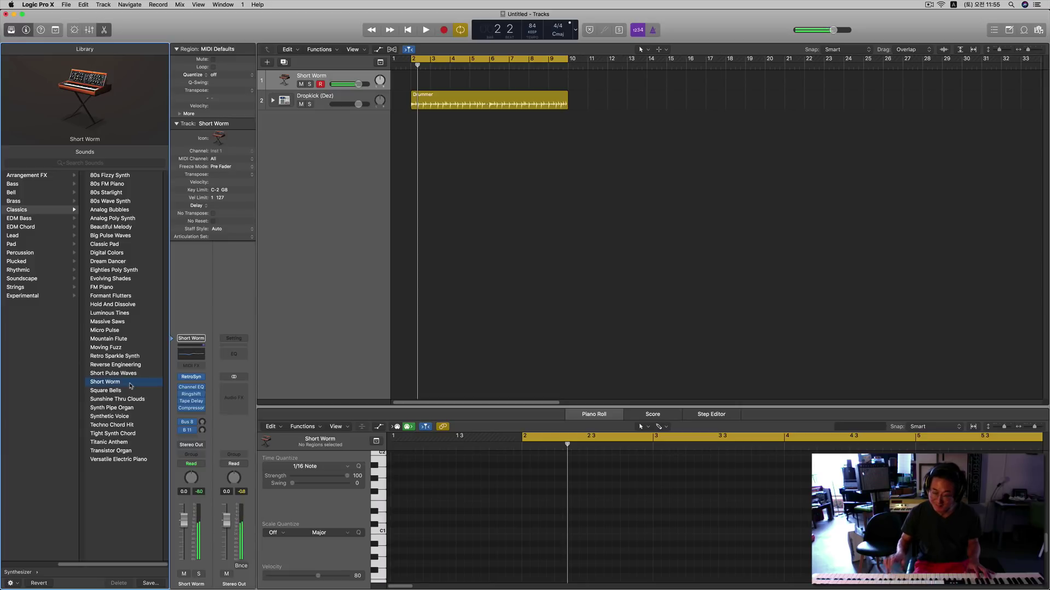
pyautogui.click(114, 392)
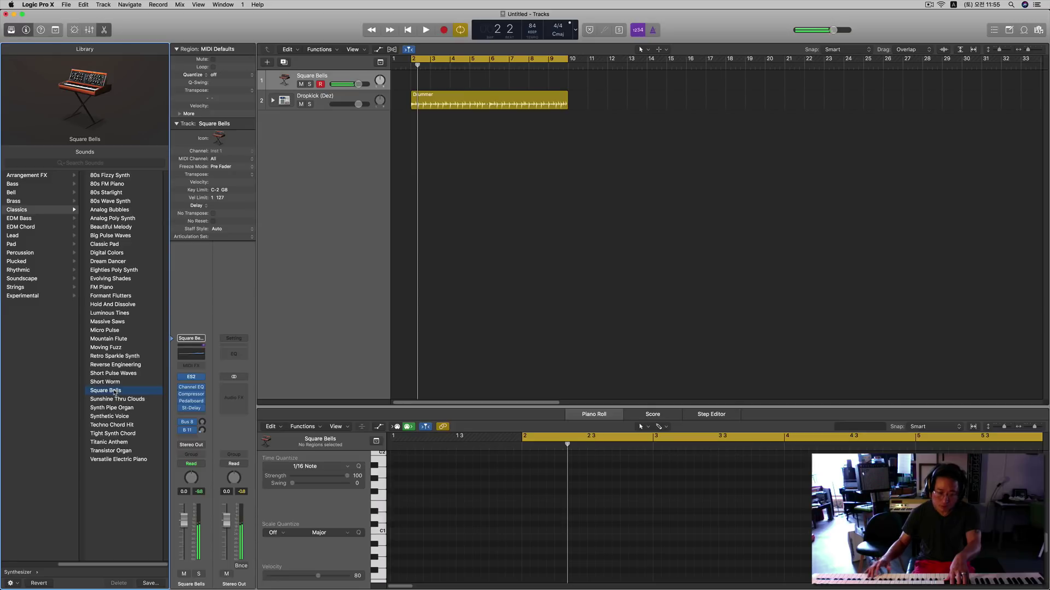
pyautogui.press('space')
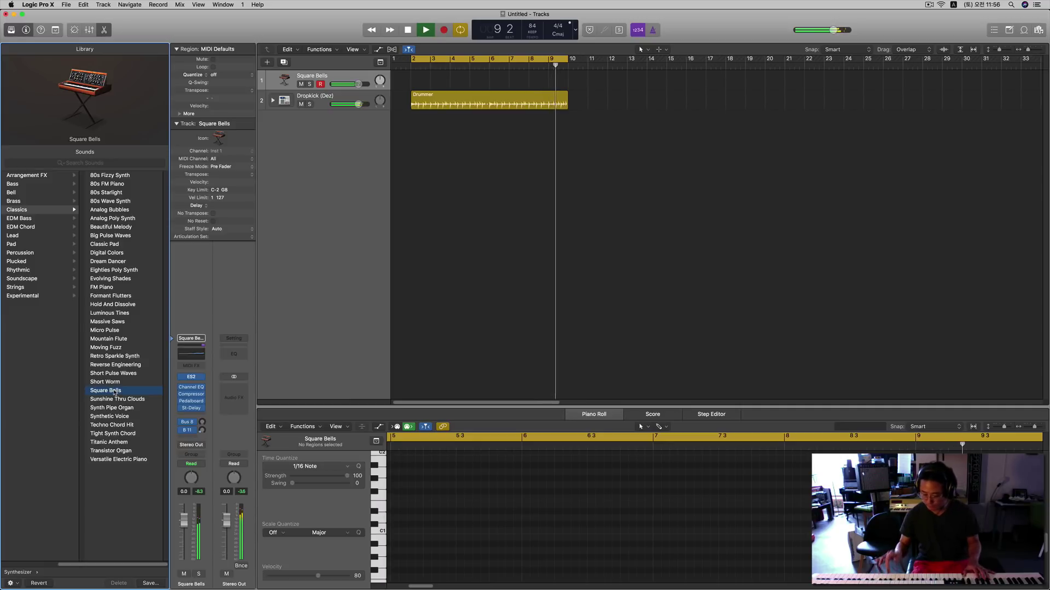
pyautogui.press('space')
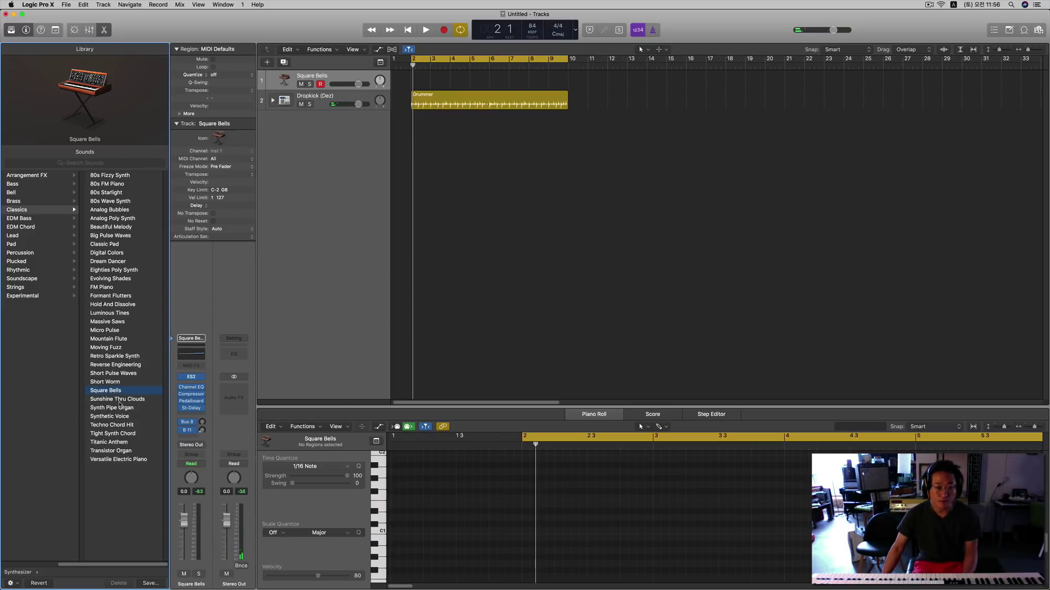
# - Audition the Sunshine Thru Clouds patch and inspect its preset in the Alchemy instrument window before closing it
pyautogui.click(119, 400)
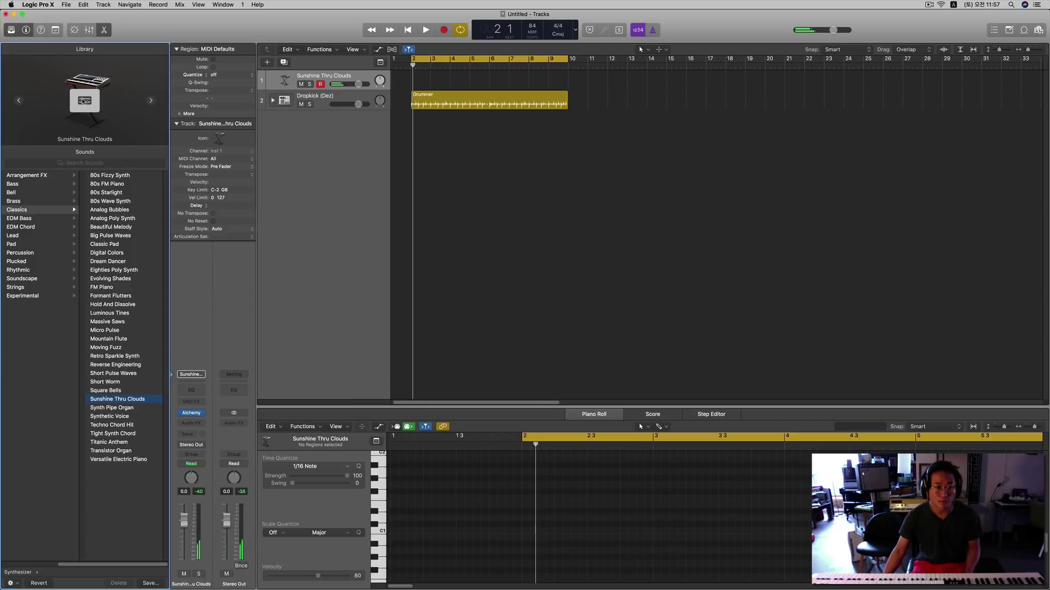
pyautogui.click(86, 103)
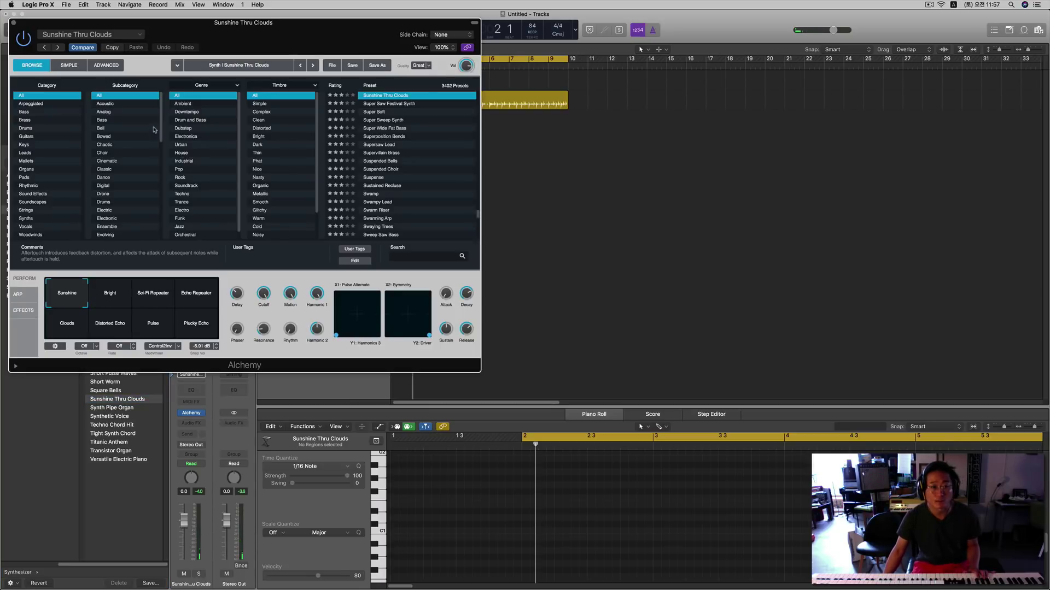
pyautogui.moveTo(213, 27); pyautogui.dragTo(236, 38)
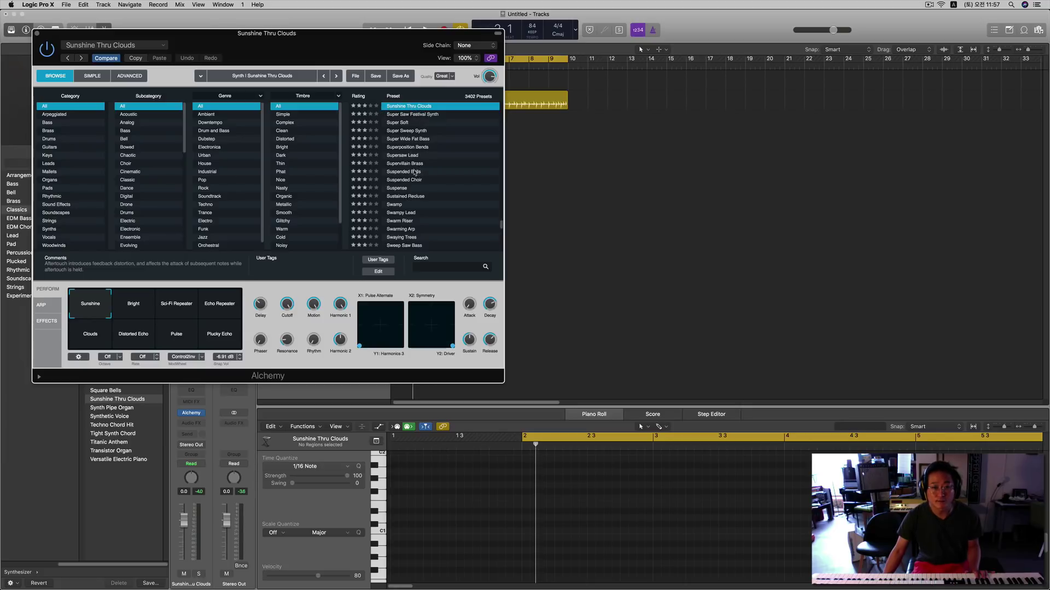
pyautogui.click(37, 34)
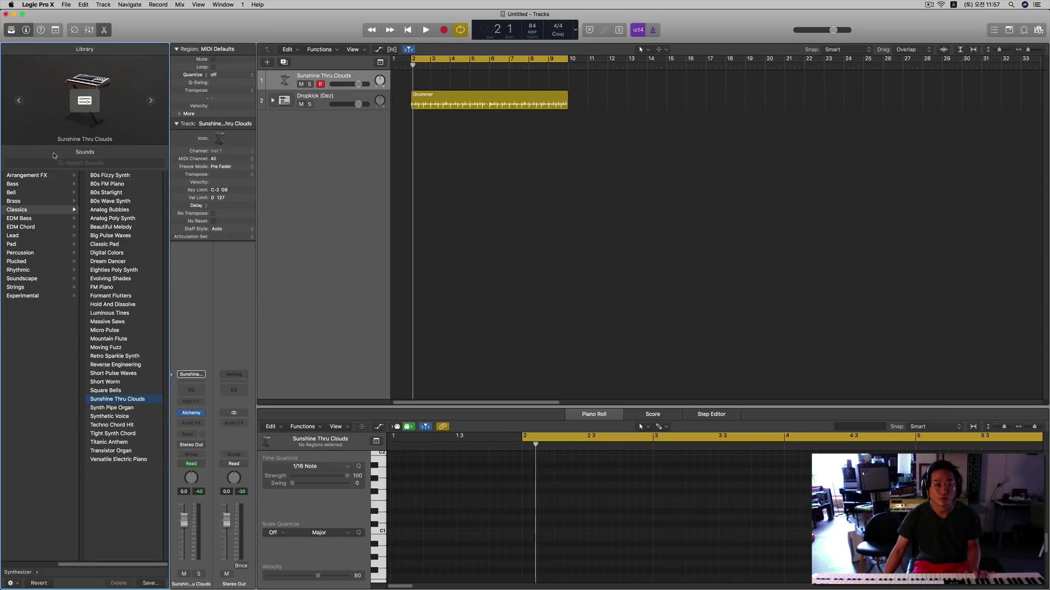
# - Audition the Techno Chord Hit patch over the drummer track, followed by Tight Synth Chord and Titanic Anthem
pyautogui.click(136, 427)
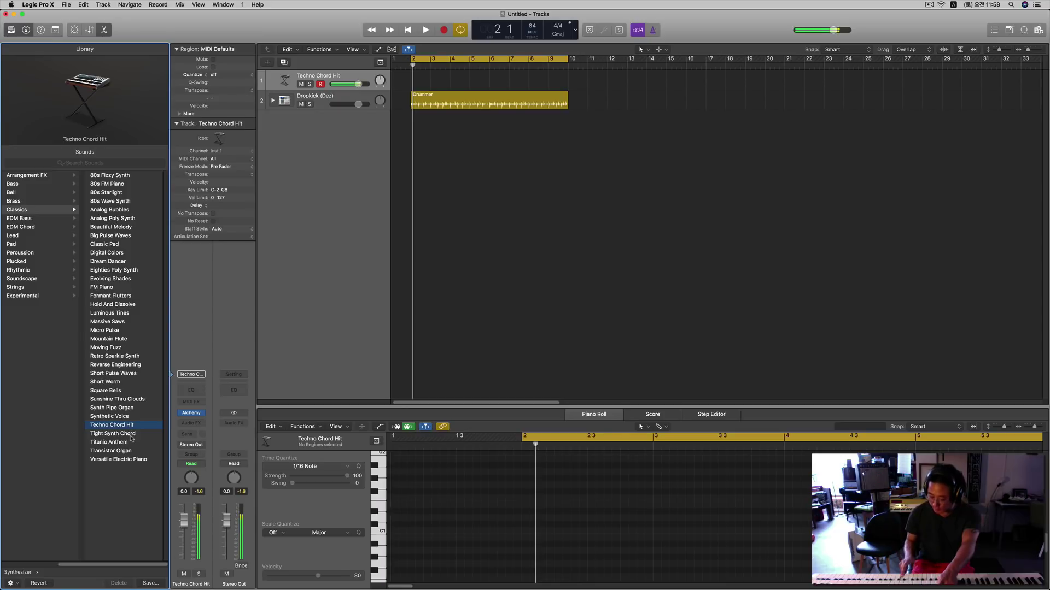
pyautogui.press('space')
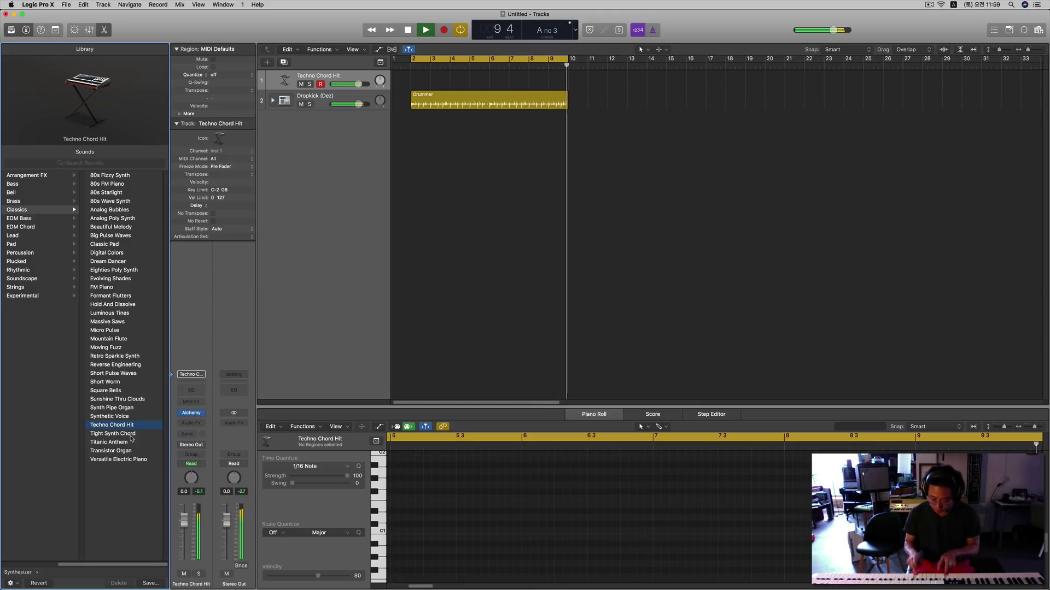
pyautogui.press('space')
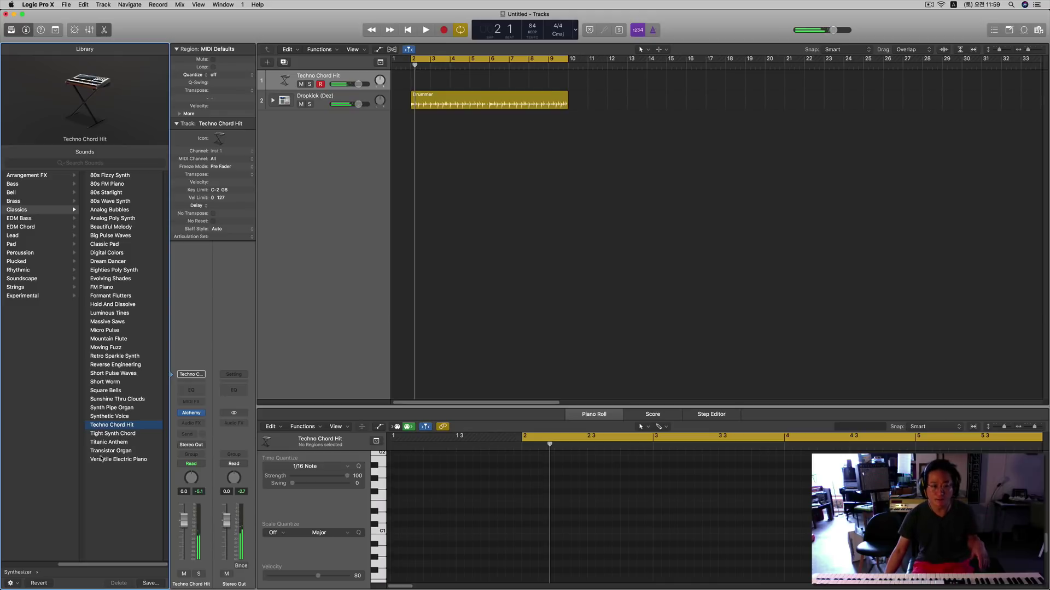
pyautogui.click(120, 434)
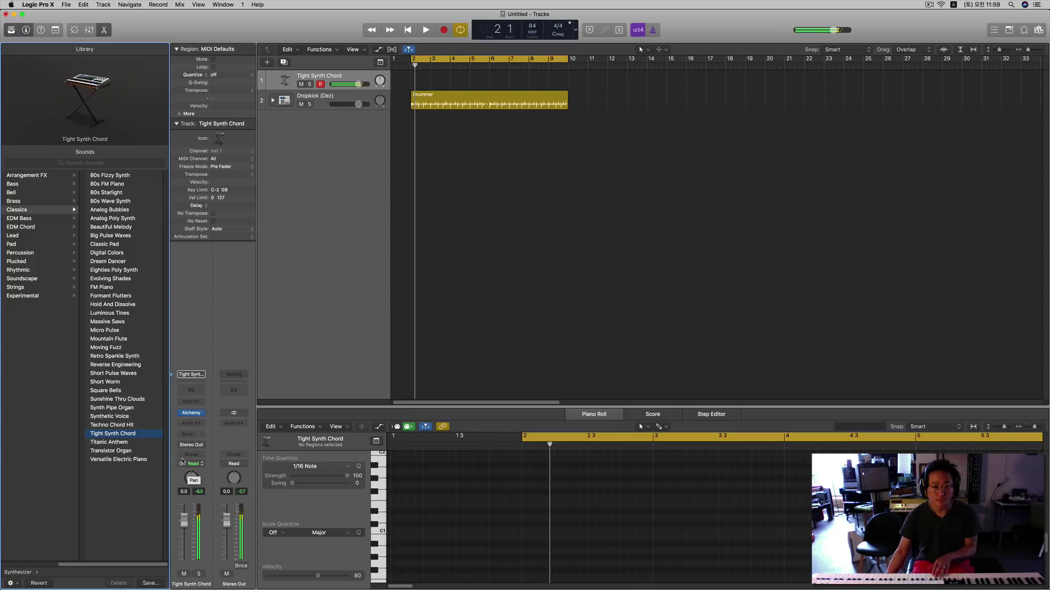
pyautogui.click(126, 443)
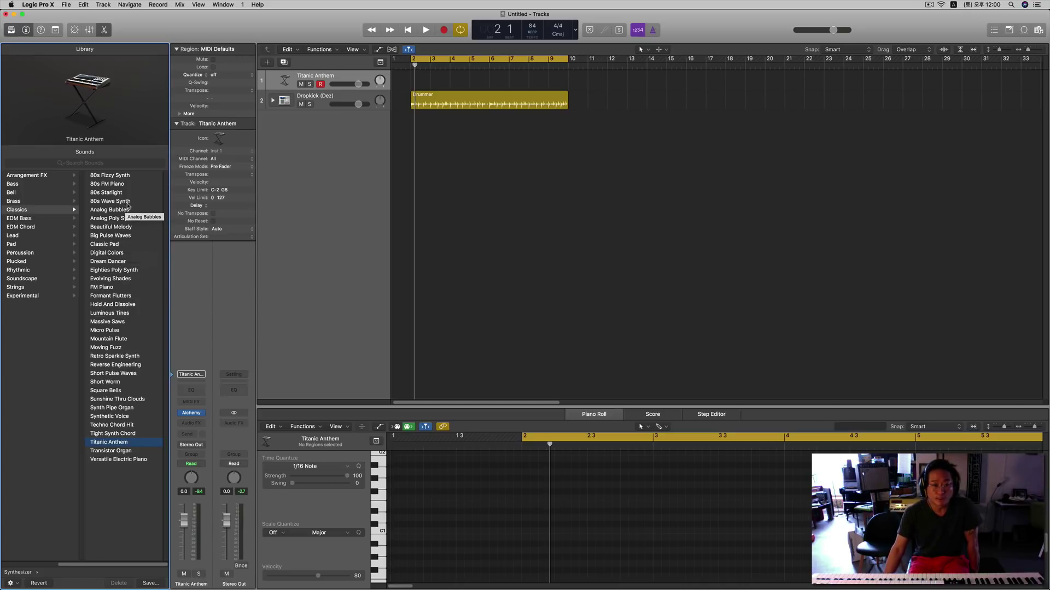
# - Load the 80s Fizzy Synth patch, expand its track stack and inspect the Attack layer's Retro Synth settings
pyautogui.click(134, 178)
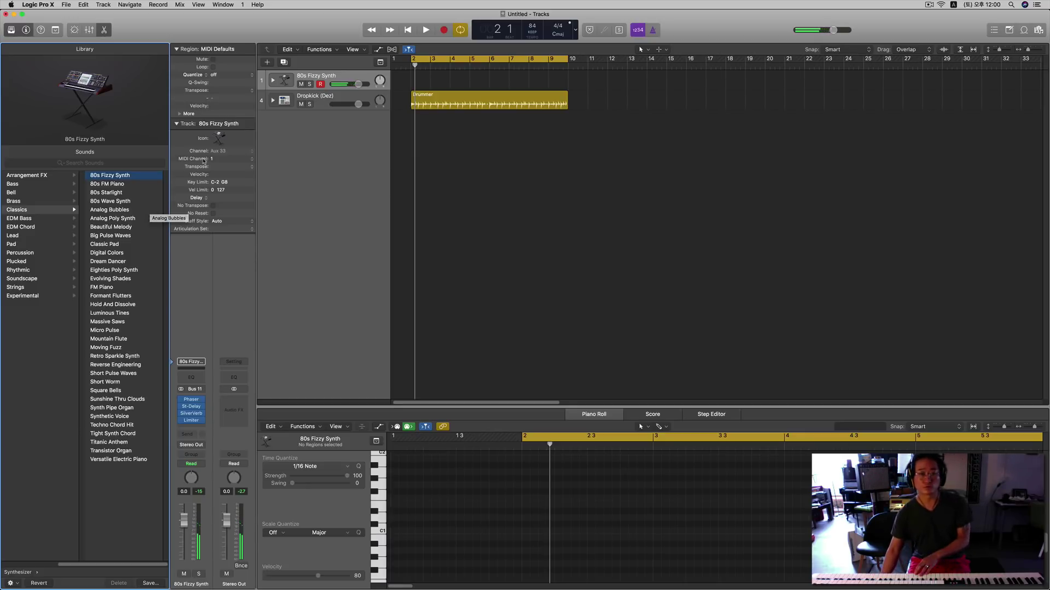
pyautogui.click(272, 80)
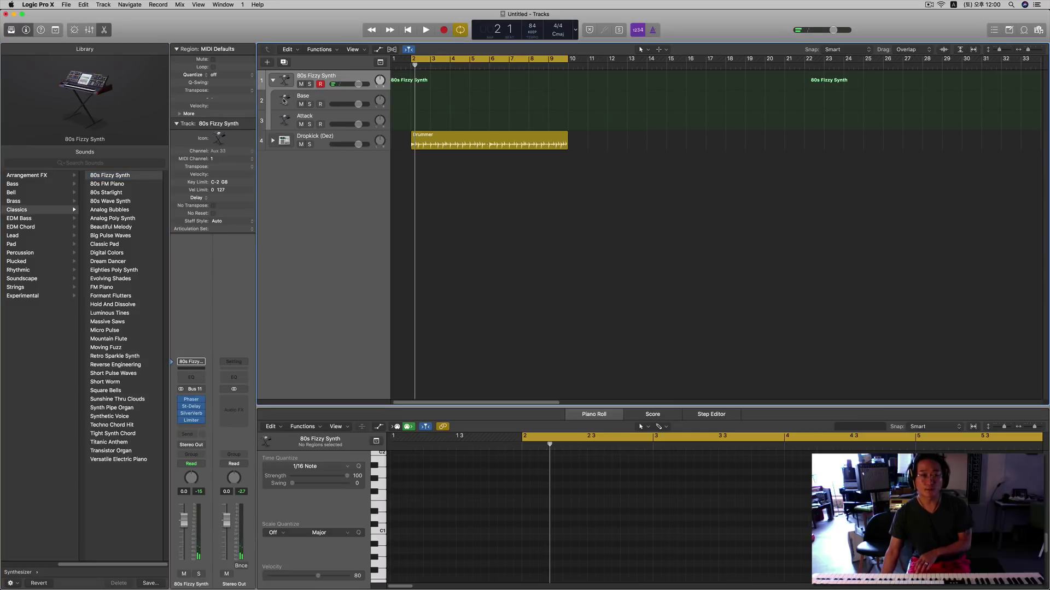
pyautogui.click(301, 117)
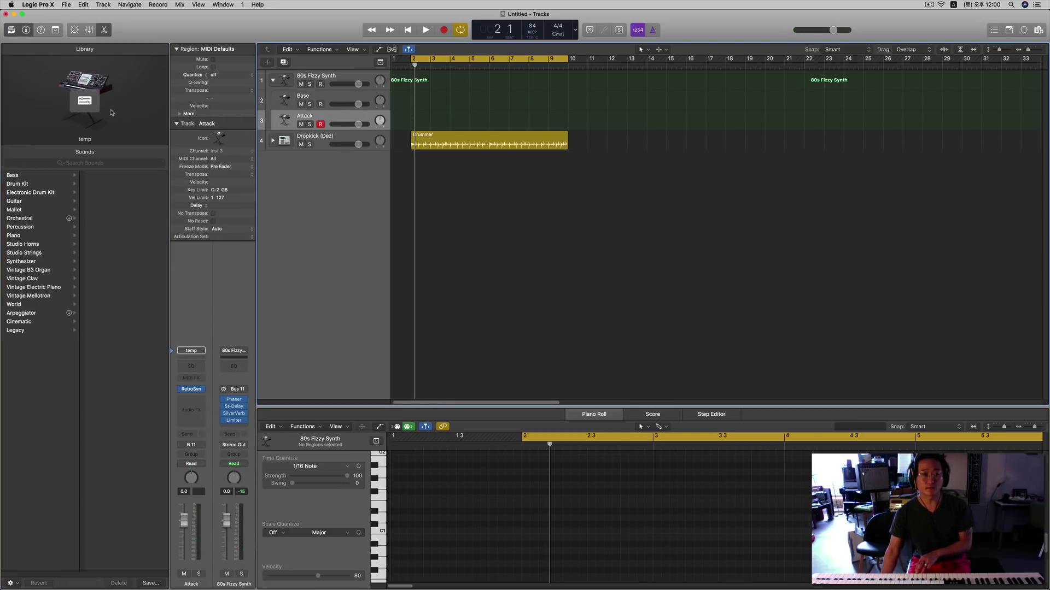
pyautogui.click(85, 100)
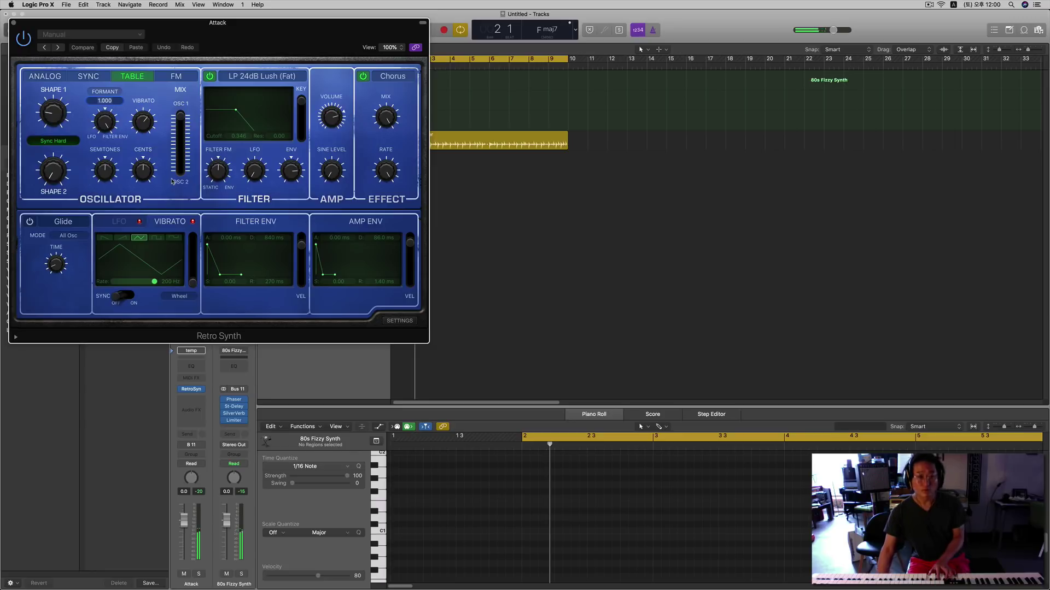
pyautogui.moveTo(253, 30); pyautogui.dragTo(456, 207)
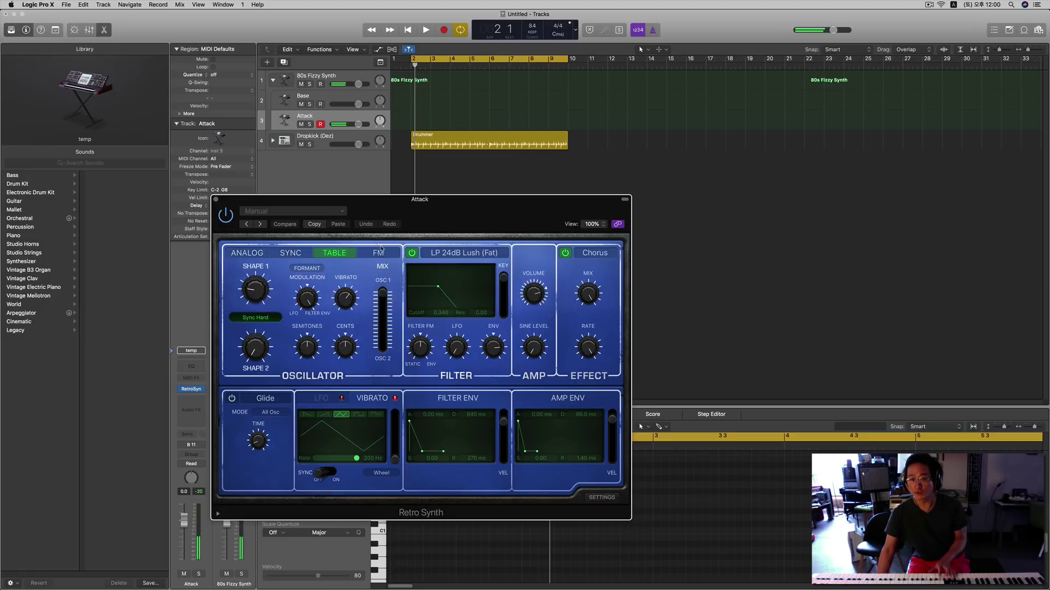
pyautogui.click(214, 201)
# - Open the Base layer's Retro Synth and shorten the filter envelope's decay to about 31 ms with zero sustain
pyautogui.click(314, 103)
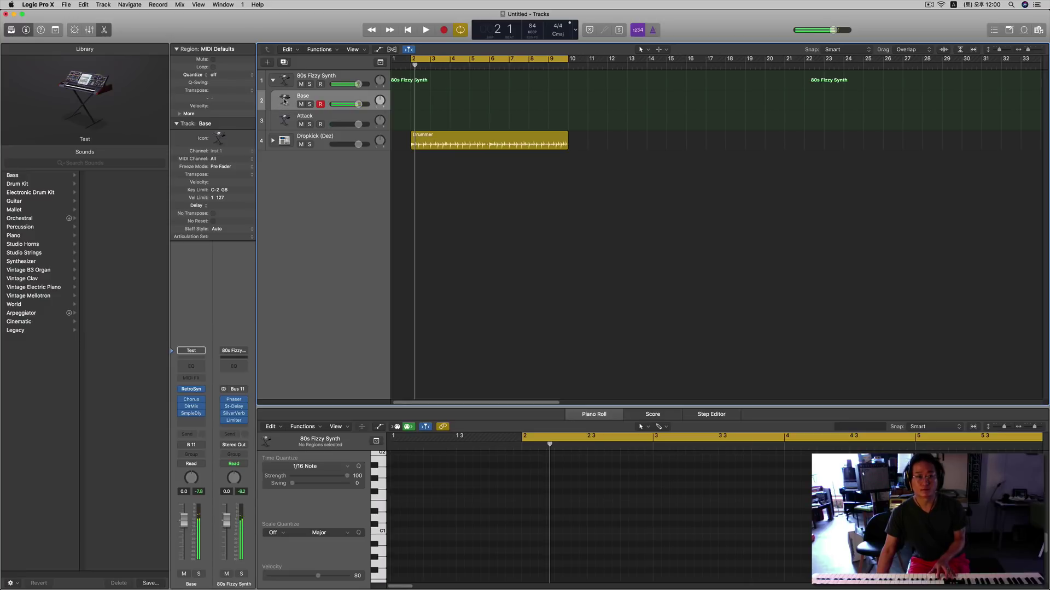
pyautogui.click(86, 104)
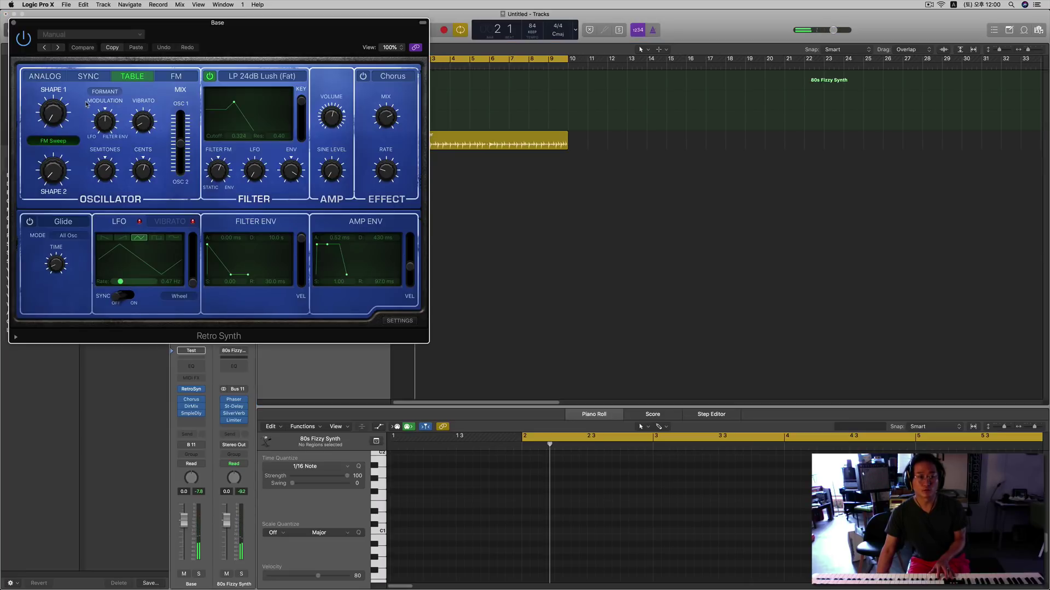
pyautogui.moveTo(222, 32); pyautogui.dragTo(469, 94)
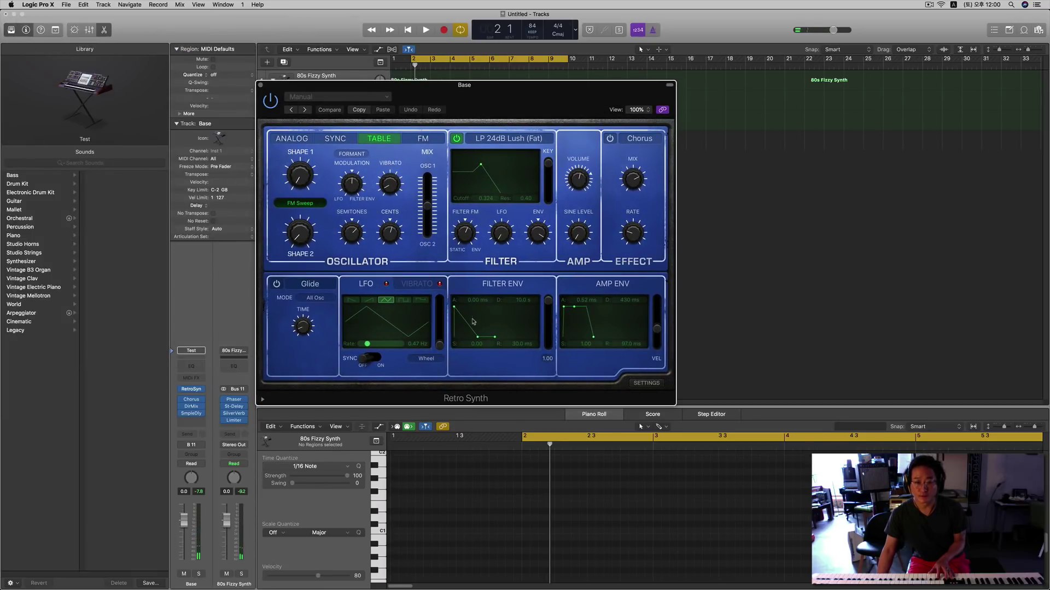
pyautogui.moveTo(478, 337); pyautogui.dragTo(467, 324)
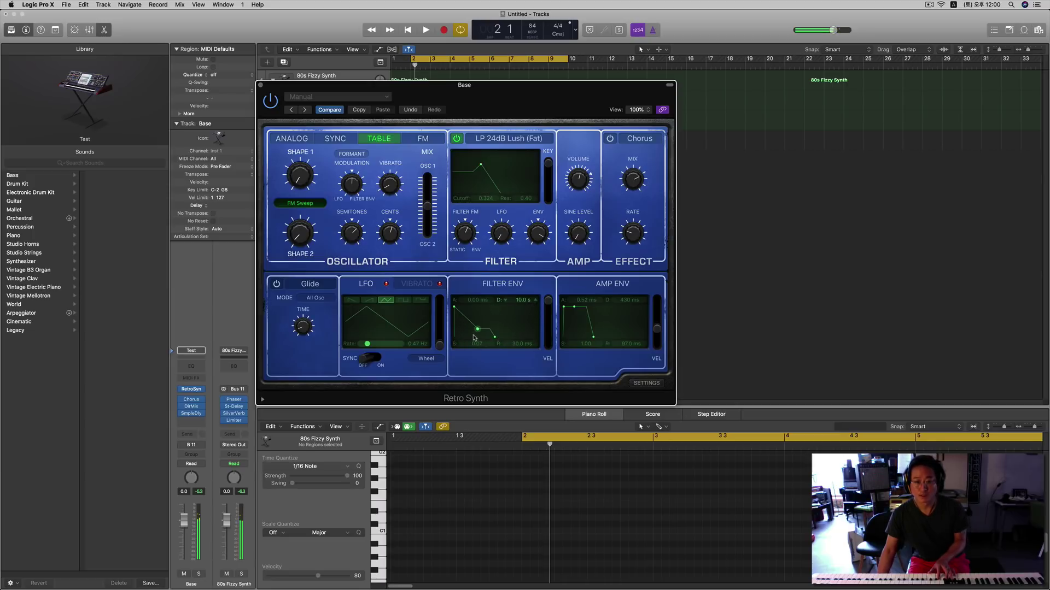
pyautogui.moveTo(477, 330); pyautogui.dragTo(459, 337)
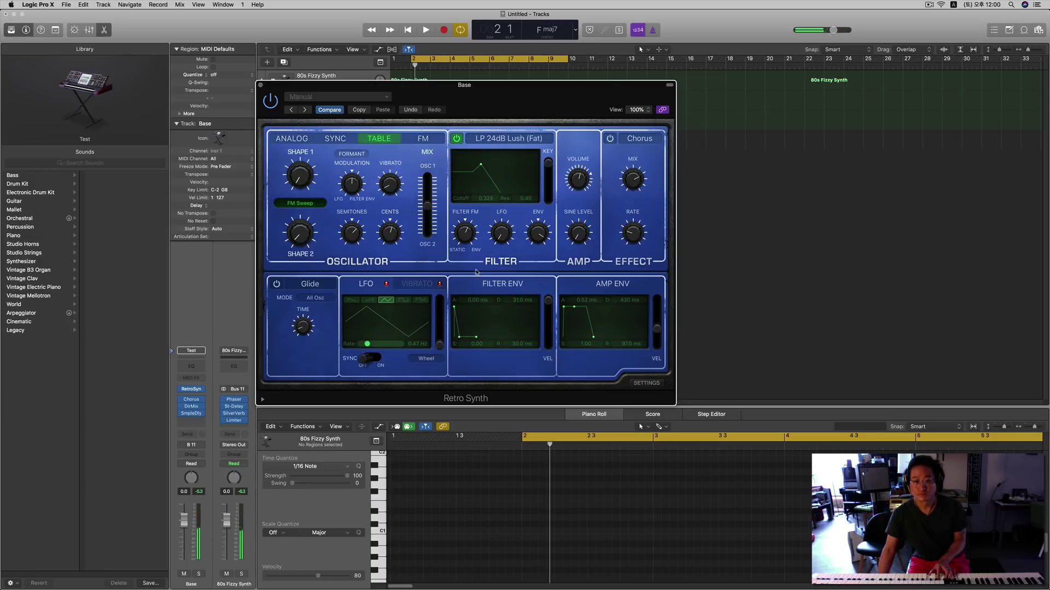
# - Adjust the Base layer's Filter FM amount and reshape its amp envelope with a longer release and minimal sustain, closing Retro Synth when done
pyautogui.moveTo(465, 244)
pyautogui.mouseDown()
pyautogui.moveTo(467, 259)
pyautogui.moveTo(471, 224)
pyautogui.mouseUp()
pyautogui.moveTo(593, 338); pyautogui.dragTo(610, 338)
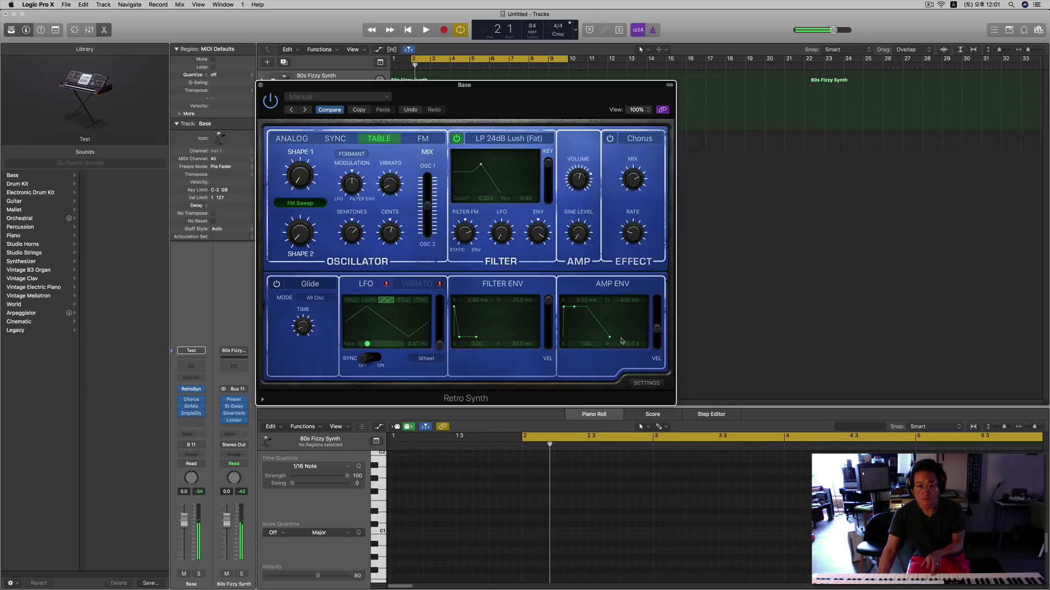
pyautogui.moveTo(574, 307); pyautogui.dragTo(600, 340)
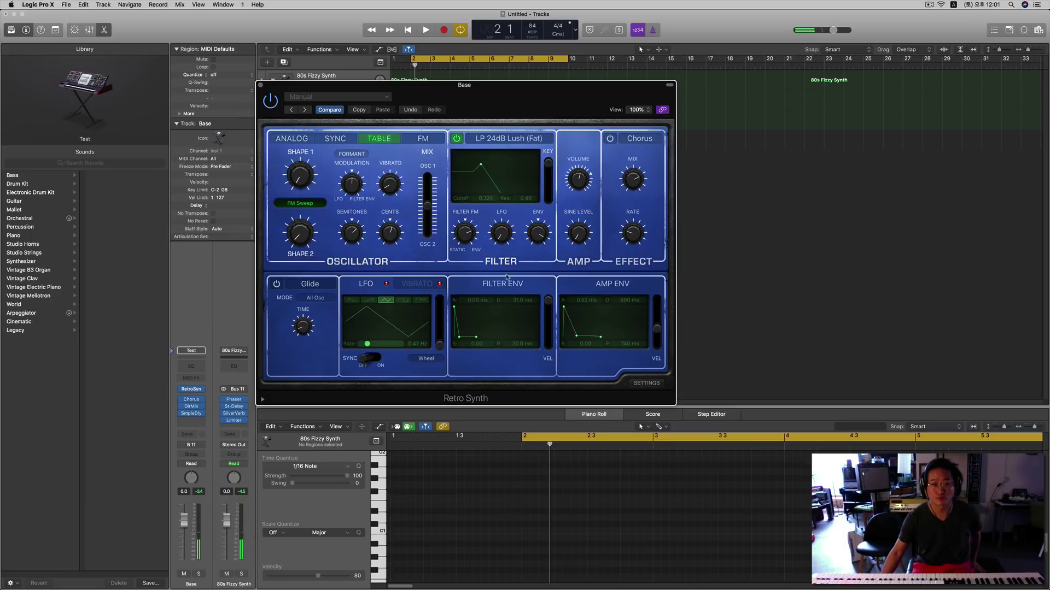
pyautogui.click(261, 85)
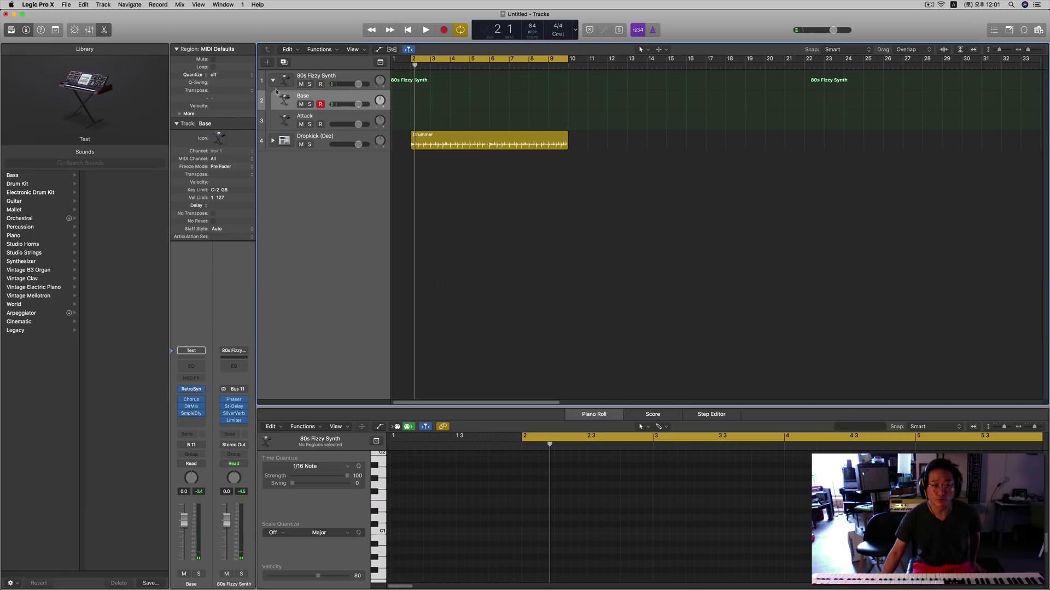
# - Collapse the 80s Fizzy Synth track stack and try the edited sound over the drummer track
pyautogui.click(273, 81)
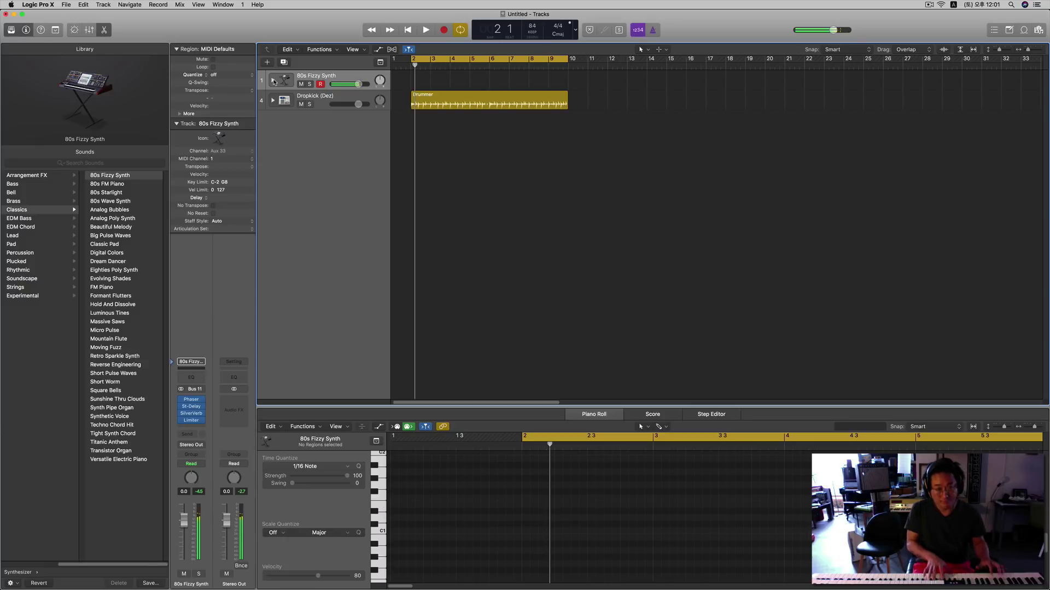
pyautogui.press('space')
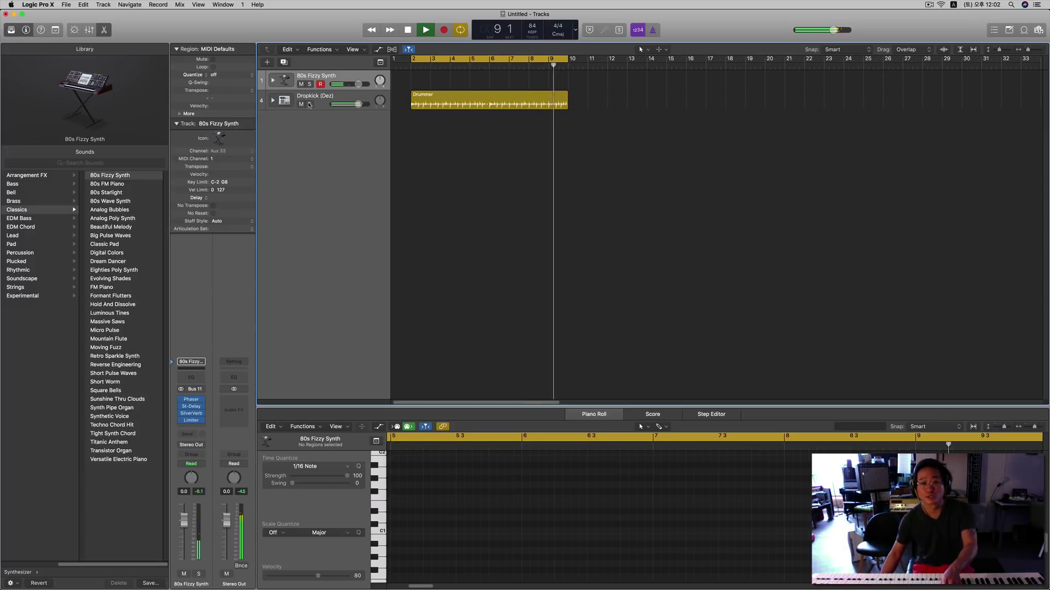
pyautogui.press('space')
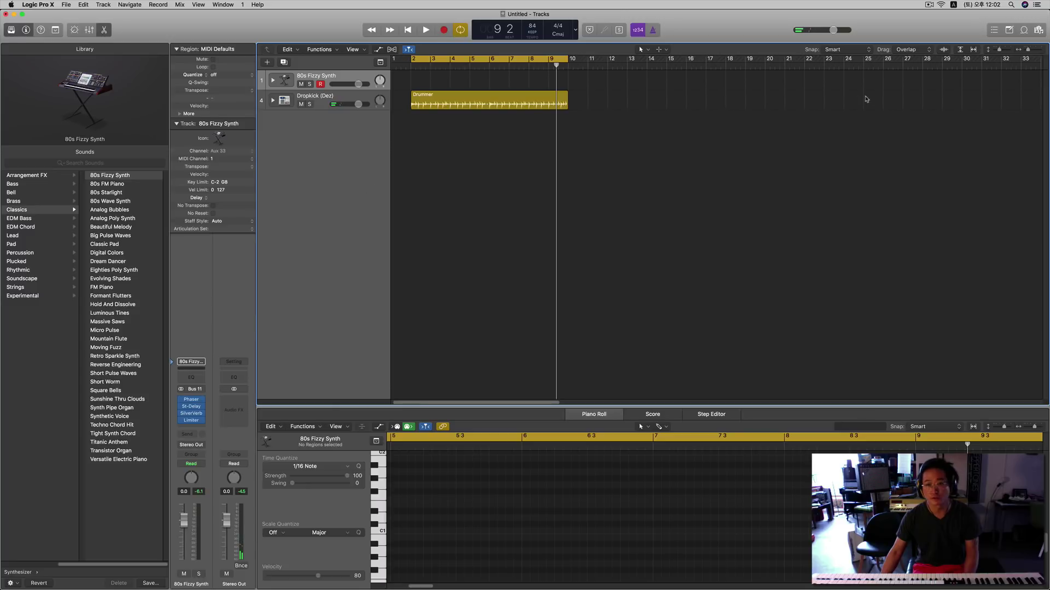
pyautogui.click(932, 6)
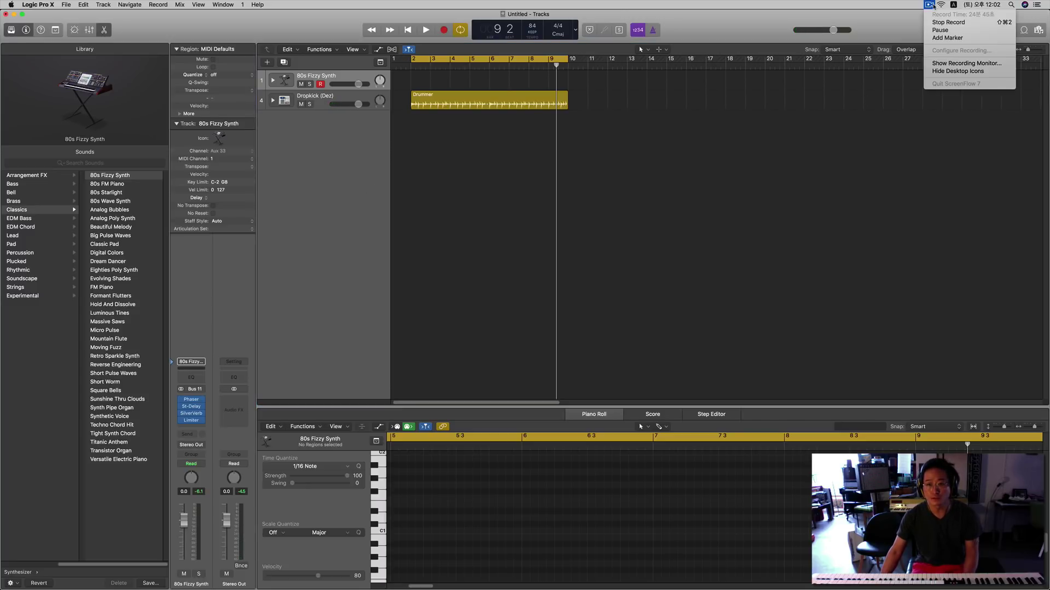